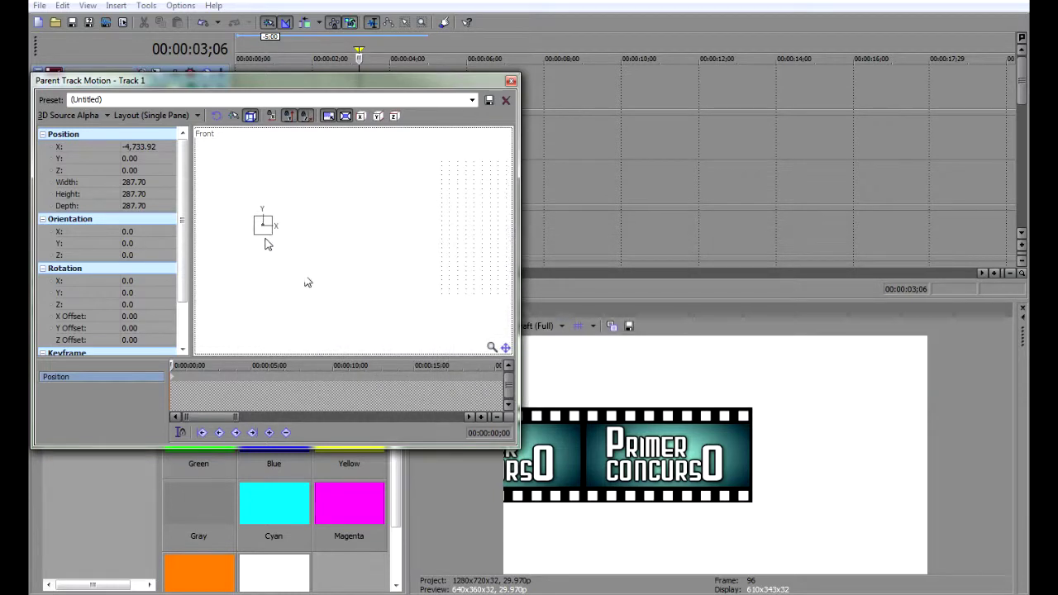
# Step: Move the parent motion of track 1 horizontally to an X position of about -1,540 and close its motion window
pyautogui.moveTo(266, 241); pyautogui.dragTo(620, 238)
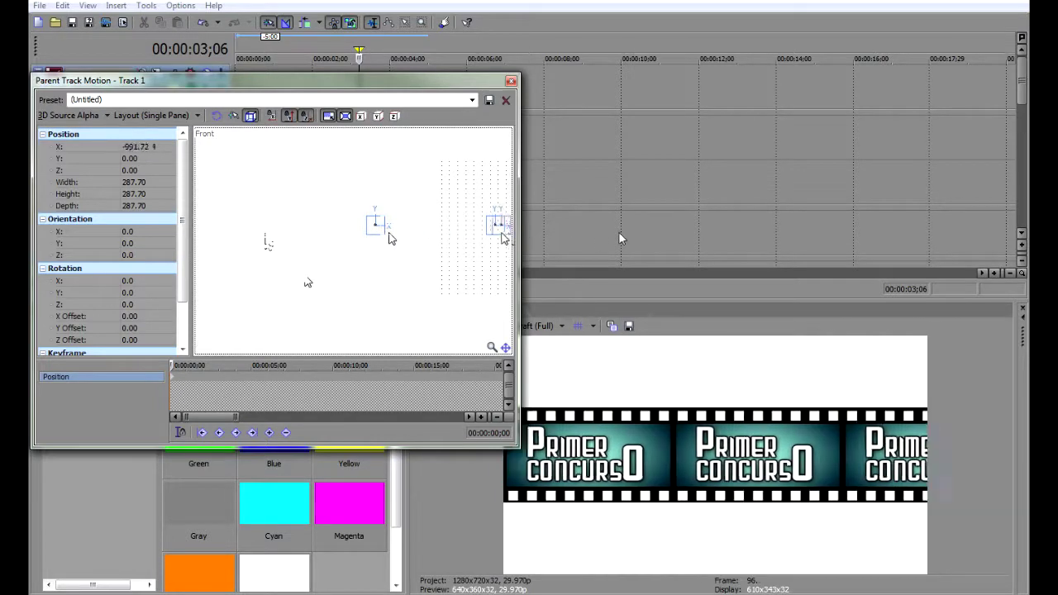
pyautogui.moveTo(502, 238); pyautogui.dragTo(473, 249)
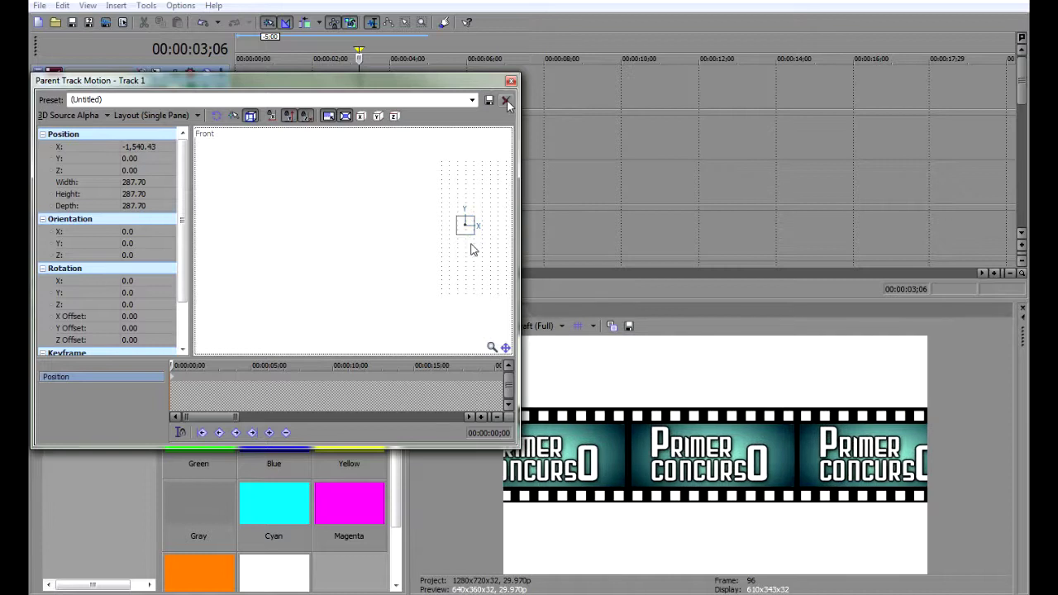
pyautogui.click(511, 80)
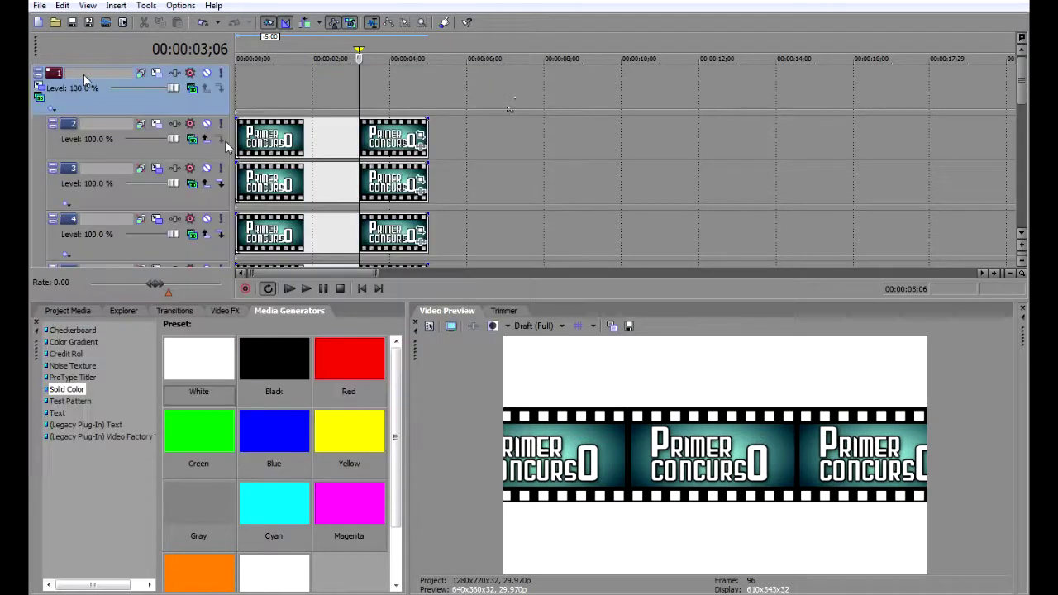
# Step: Name the parent track "tilt"
pyautogui.doubleClick(83, 74)
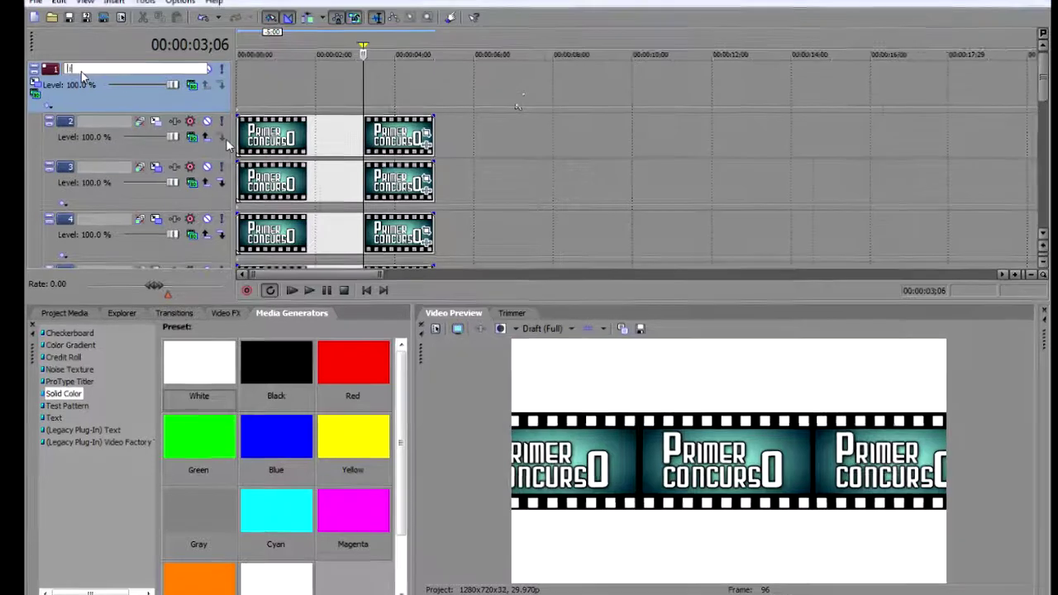
pyautogui.write('tilt')
pyautogui.press('Return')
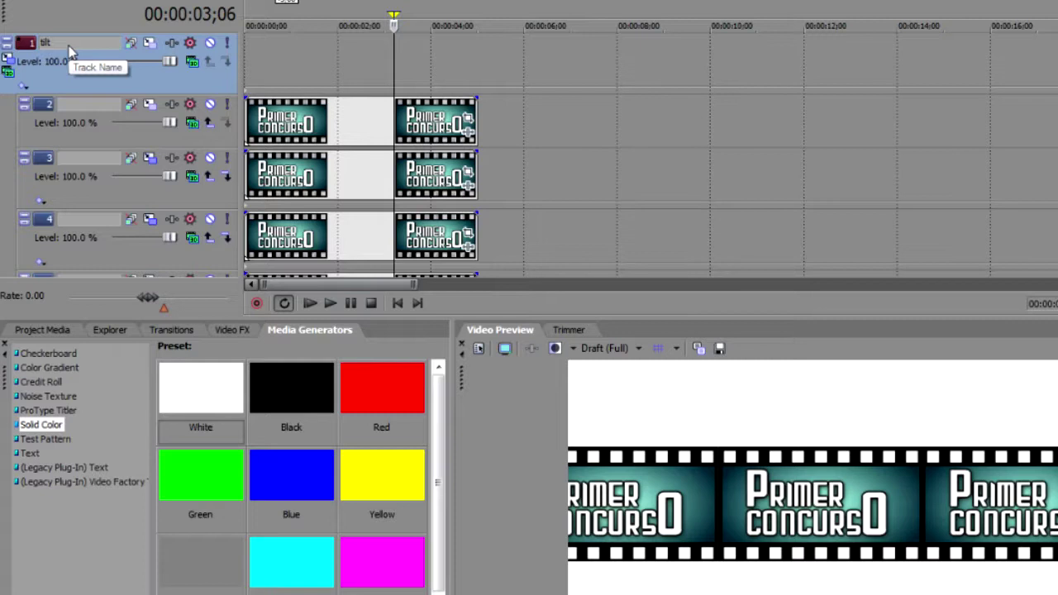
# Step: Open the parent track motion of the tilt track at the very start of the timeline
pyautogui.click(257, 76)
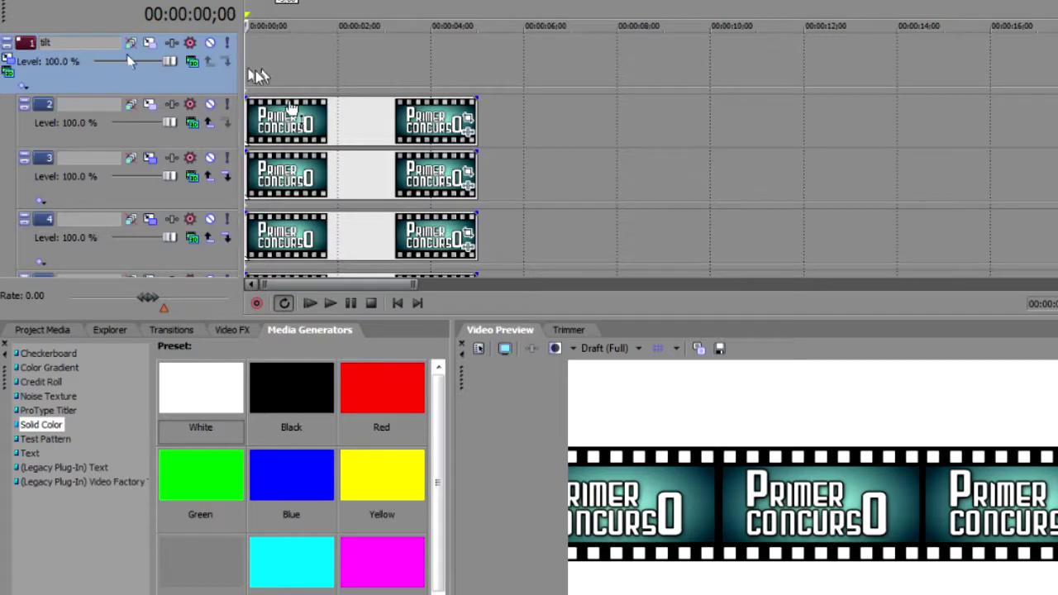
pyautogui.scroll(2, 258, 76)
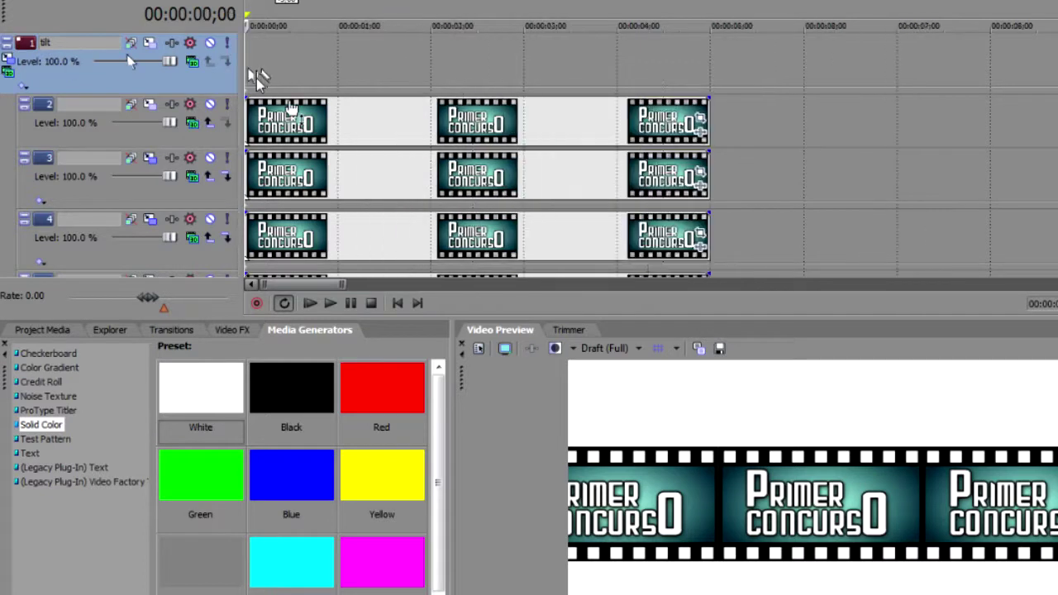
pyautogui.click(8, 64)
# Step: Enable rotation editing for the tilt track's motion frame
pyautogui.scroll(-3, 321, 207)
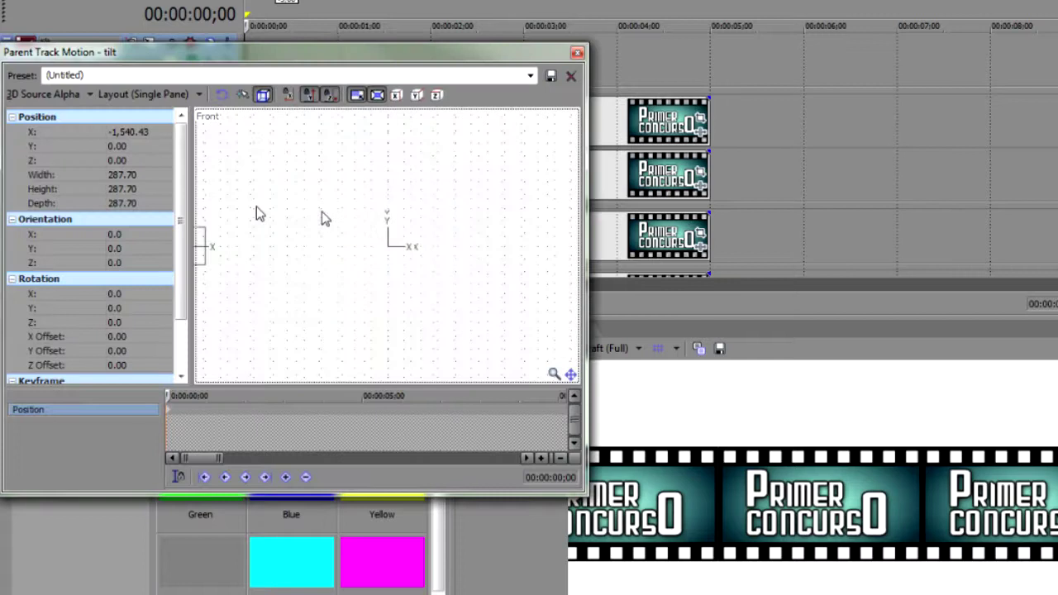
pyautogui.moveTo(286, 266); pyautogui.dragTo(472, 294)
pyautogui.scroll(1, 472, 294)
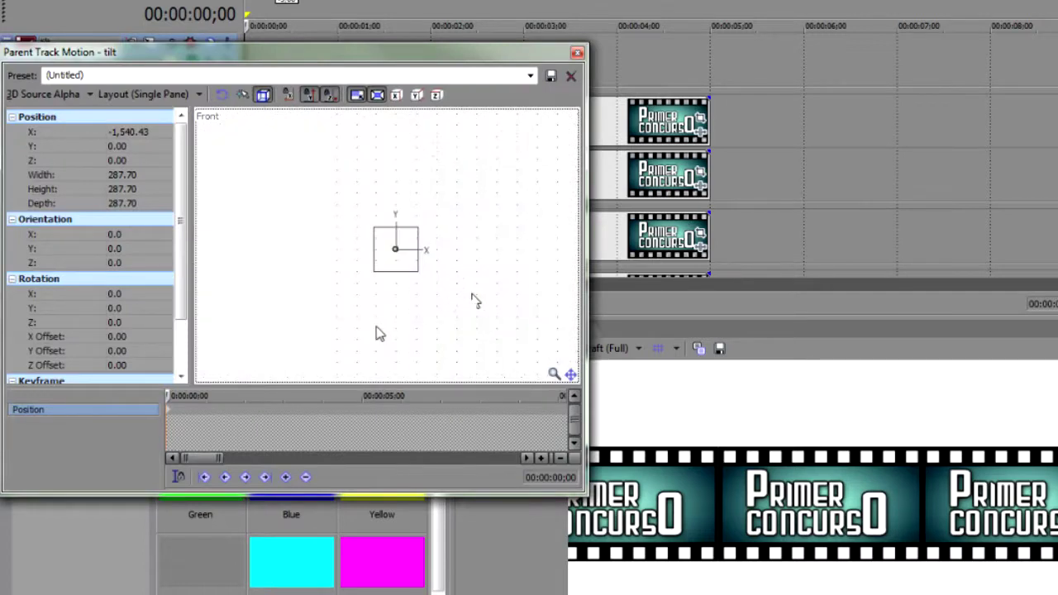
pyautogui.moveTo(376, 327); pyautogui.dragTo(450, 293)
pyautogui.scroll(2, 449, 293)
pyautogui.moveTo(312, 288); pyautogui.dragTo(467, 312)
pyautogui.scroll(5, 467, 320)
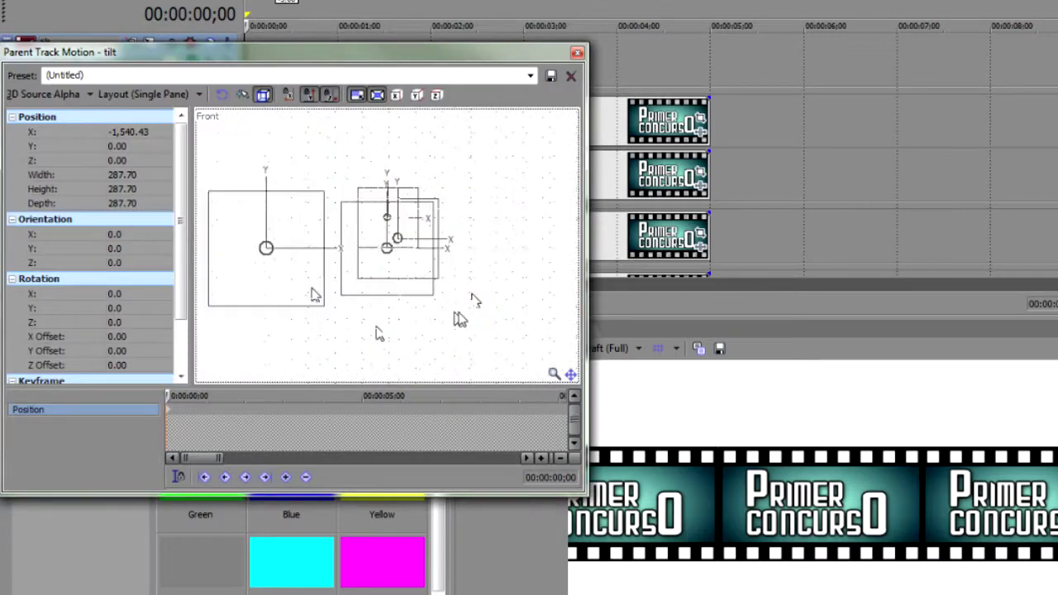
pyautogui.scroll(3, 467, 324)
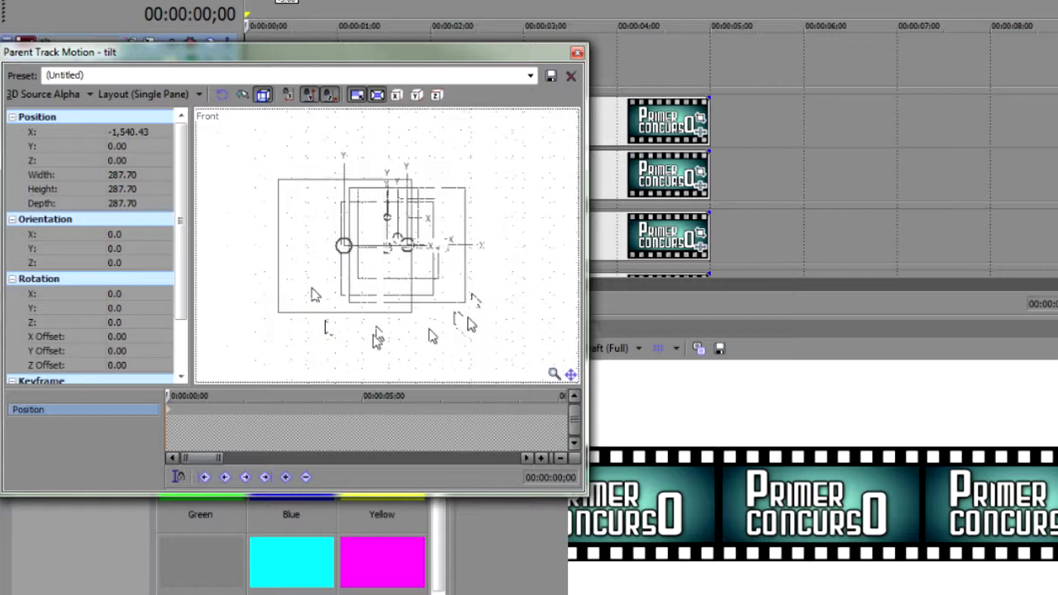
pyautogui.scroll(1, 429, 330)
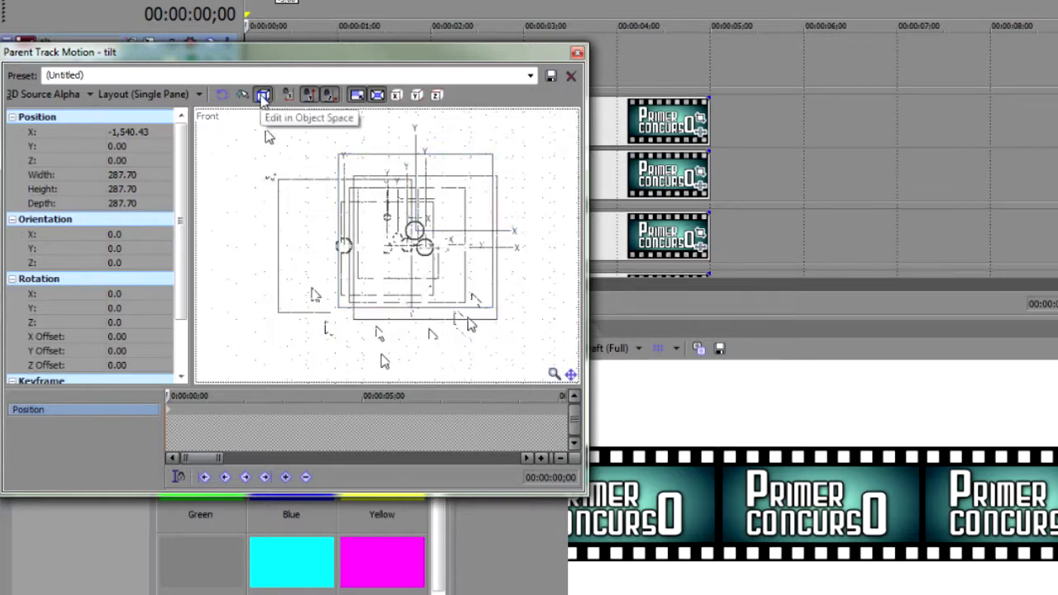
pyautogui.click(263, 96)
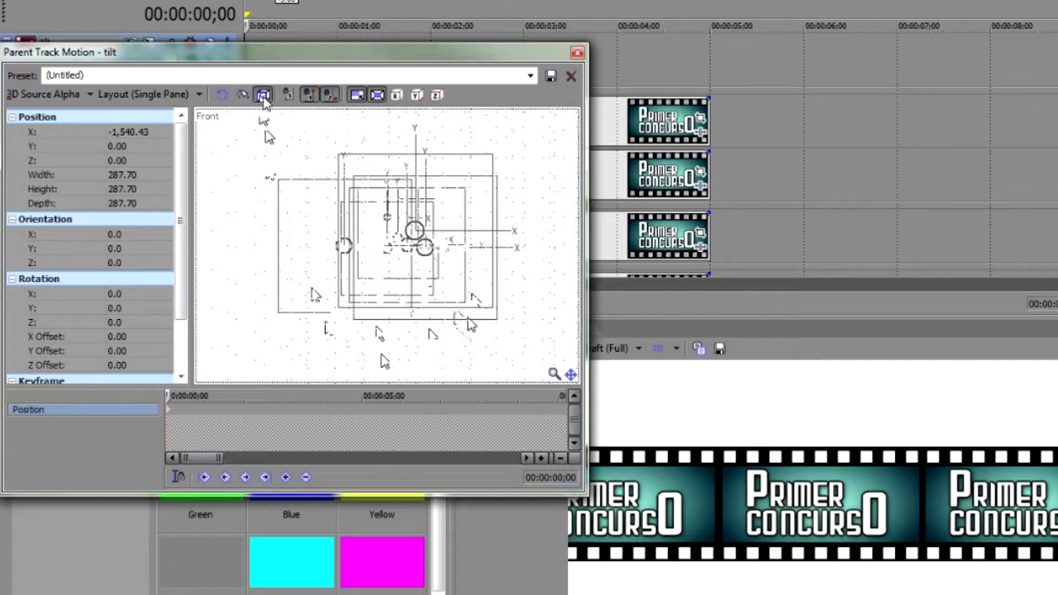
pyautogui.click(219, 96)
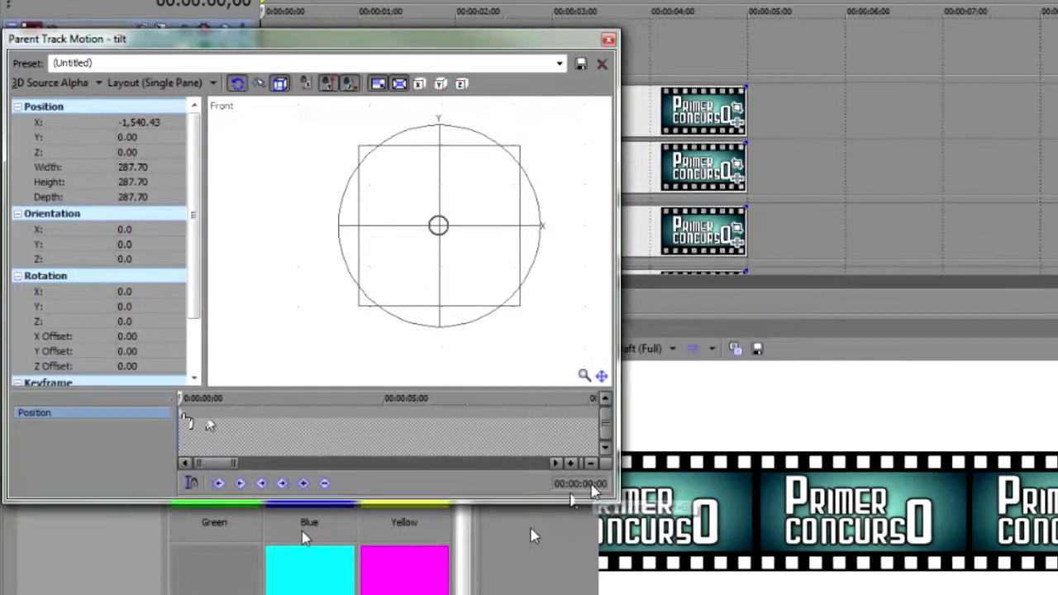
# Step: Add a motion keyframe at 00:00:00;05 that tilts the frame about 9.4 degrees in X orientation
pyautogui.doubleClick(564, 480)
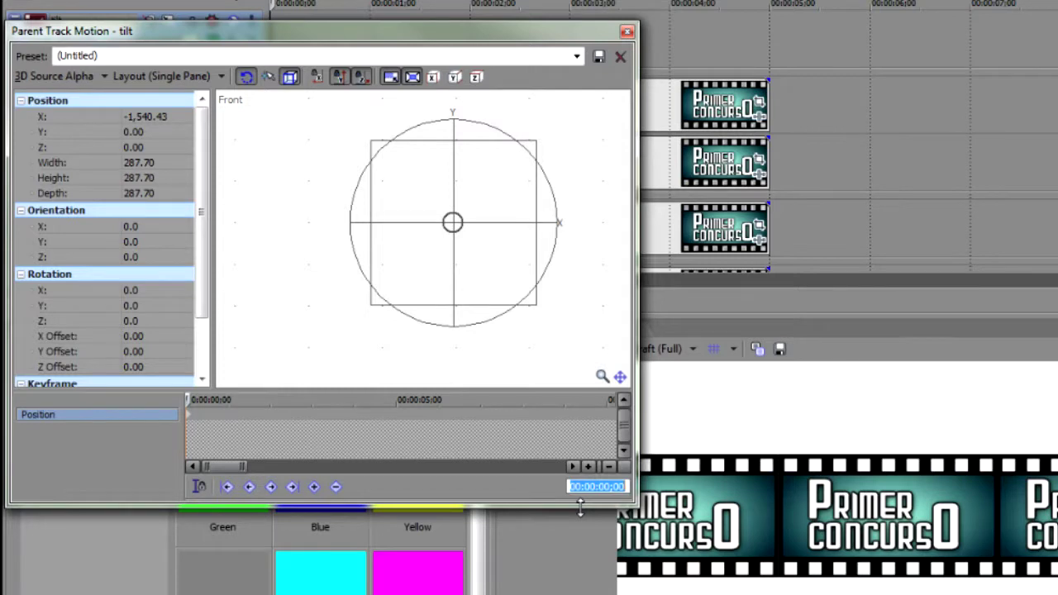
pyautogui.write('5')
pyautogui.press('Return')
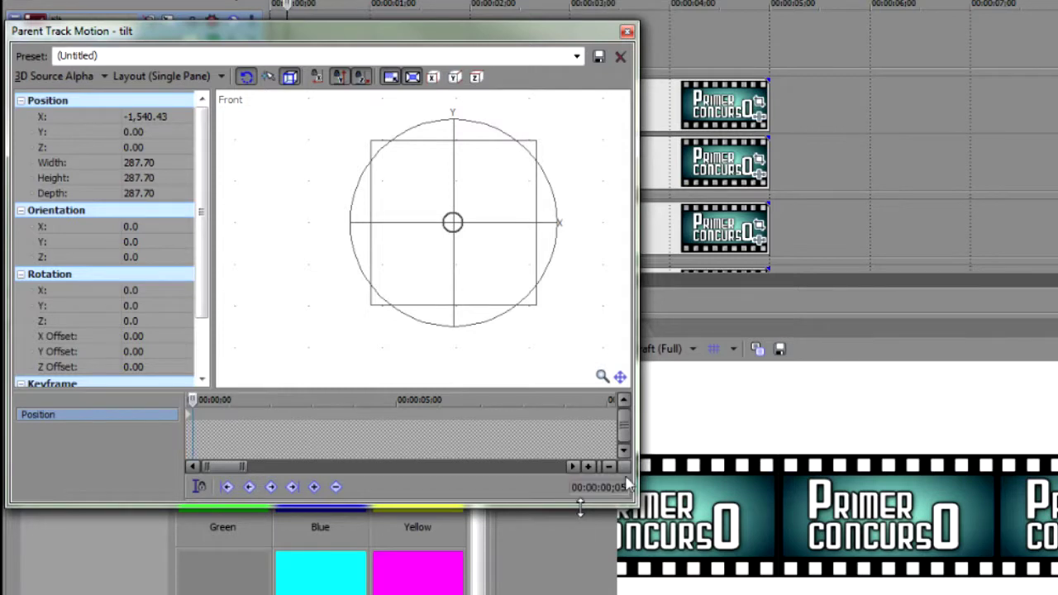
pyautogui.click(484, 373)
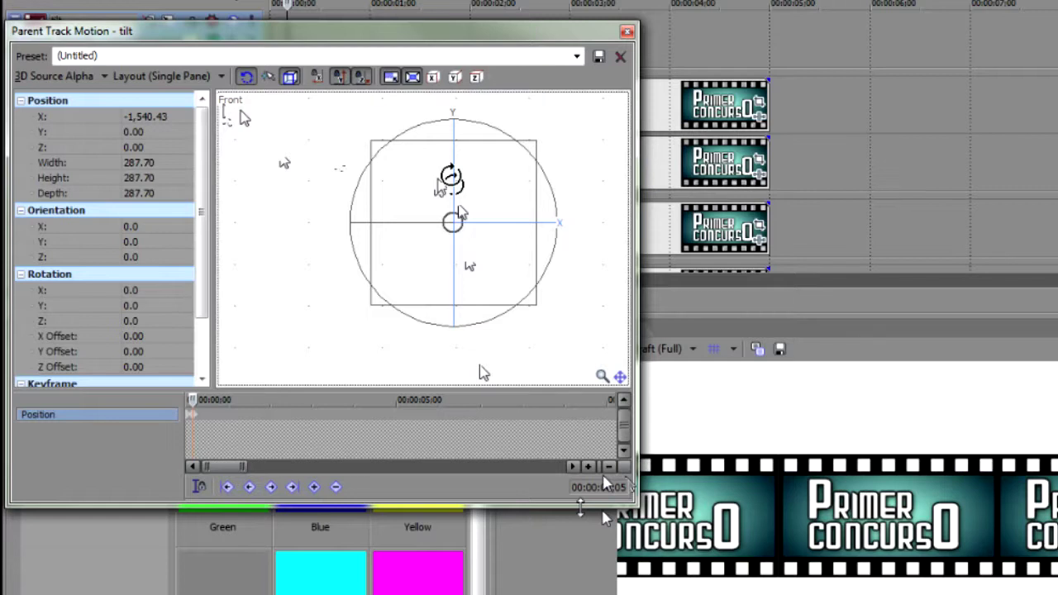
pyautogui.moveTo(450, 175); pyautogui.dragTo(451, 186)
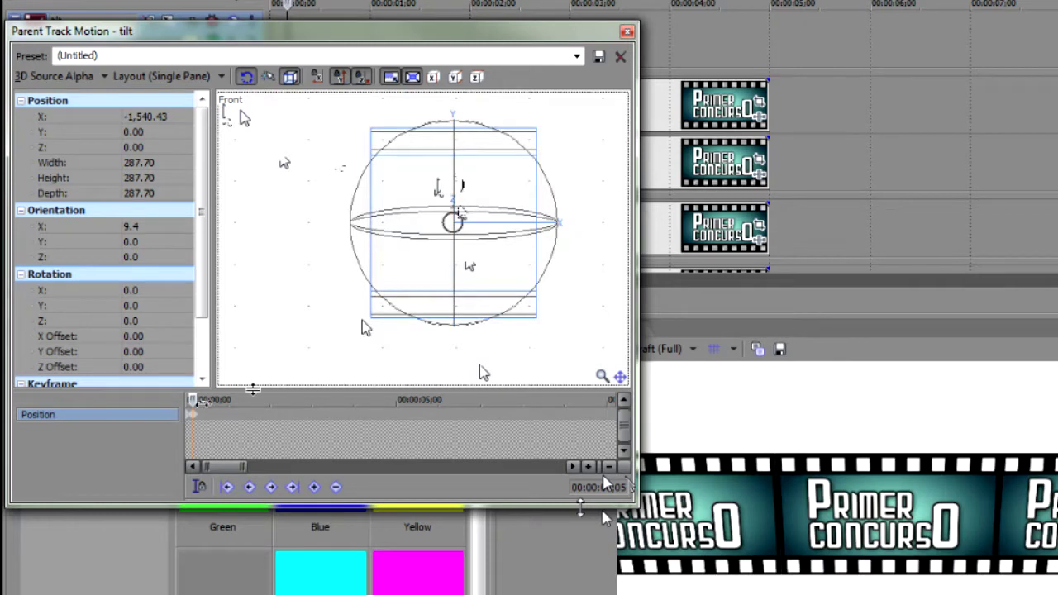
# Step: Add a motion keyframe at 00:00:00;11 with the X orientation at about 4.7 degrees
pyautogui.click(204, 401)
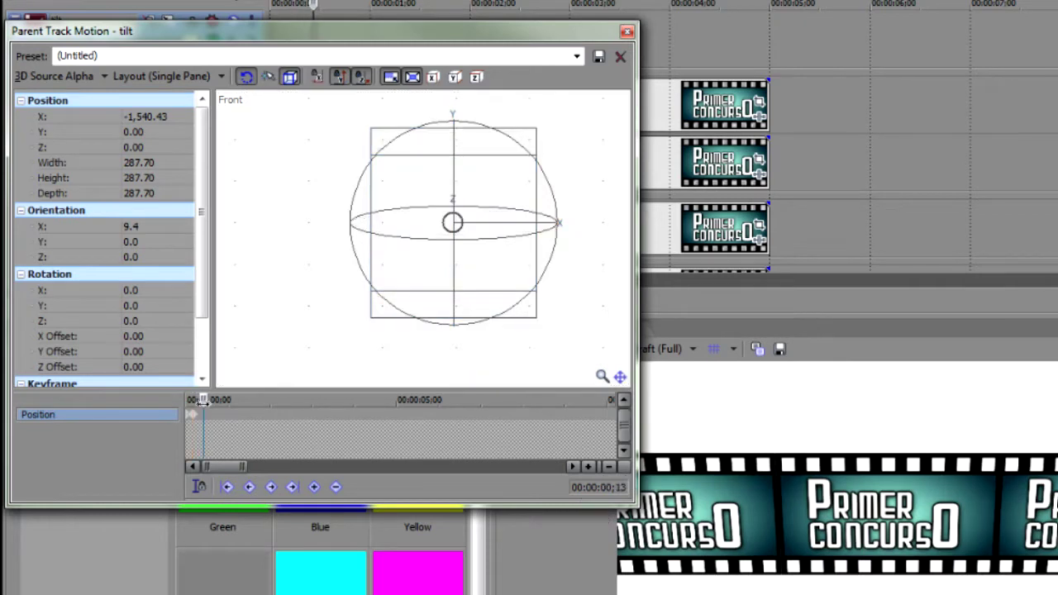
pyautogui.moveTo(202, 400); pyautogui.dragTo(200, 400)
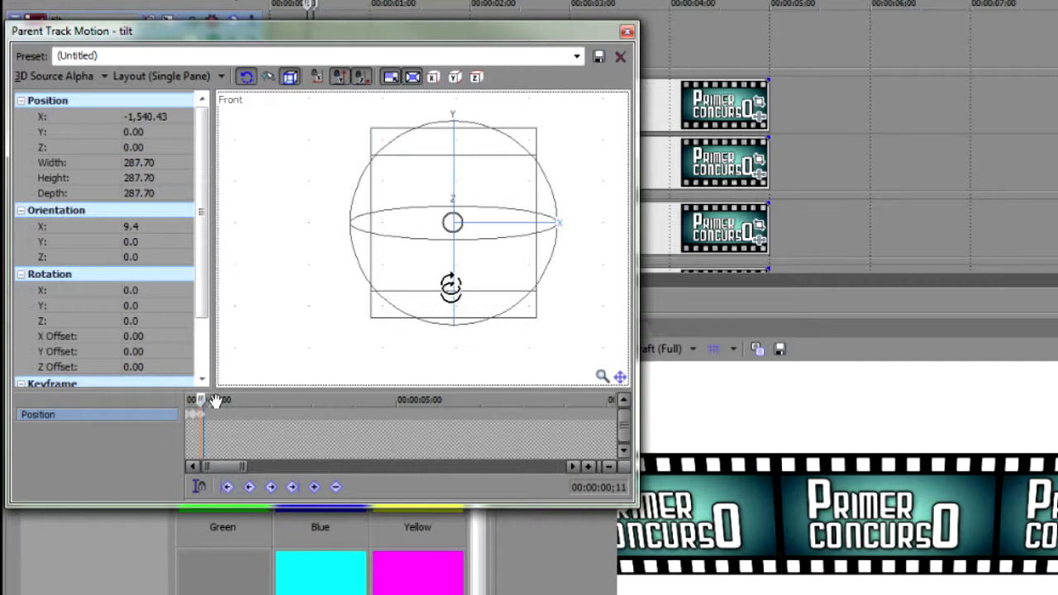
pyautogui.moveTo(451, 286); pyautogui.dragTo(451, 279)
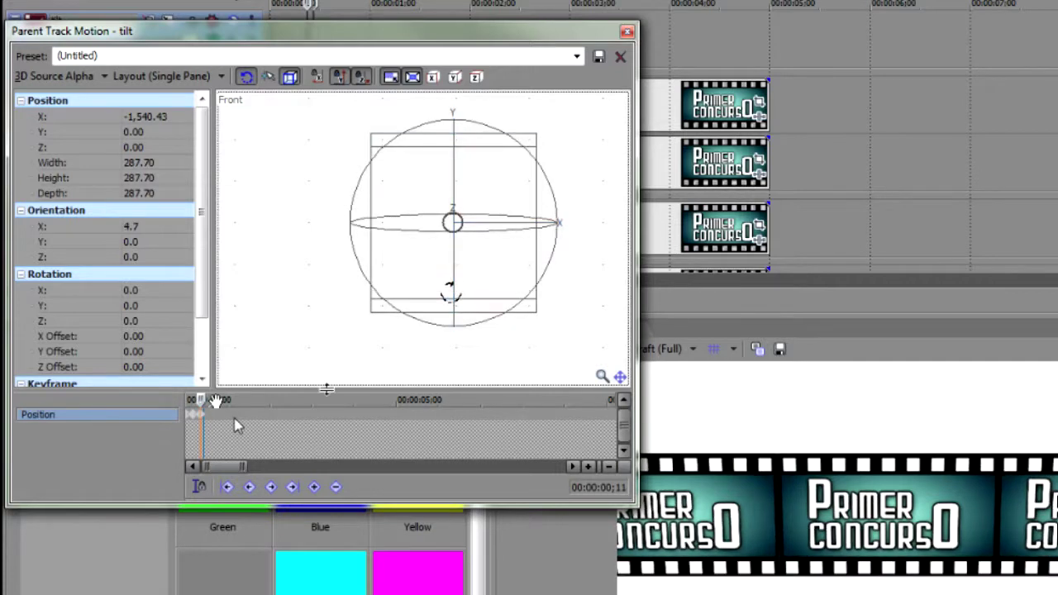
# Step: Add tilt keyframes with X orientation about -3.1 at 00:00:00;13 and about 4.7 at 00:00:00;16
pyautogui.moveTo(200, 400); pyautogui.dragTo(204, 400)
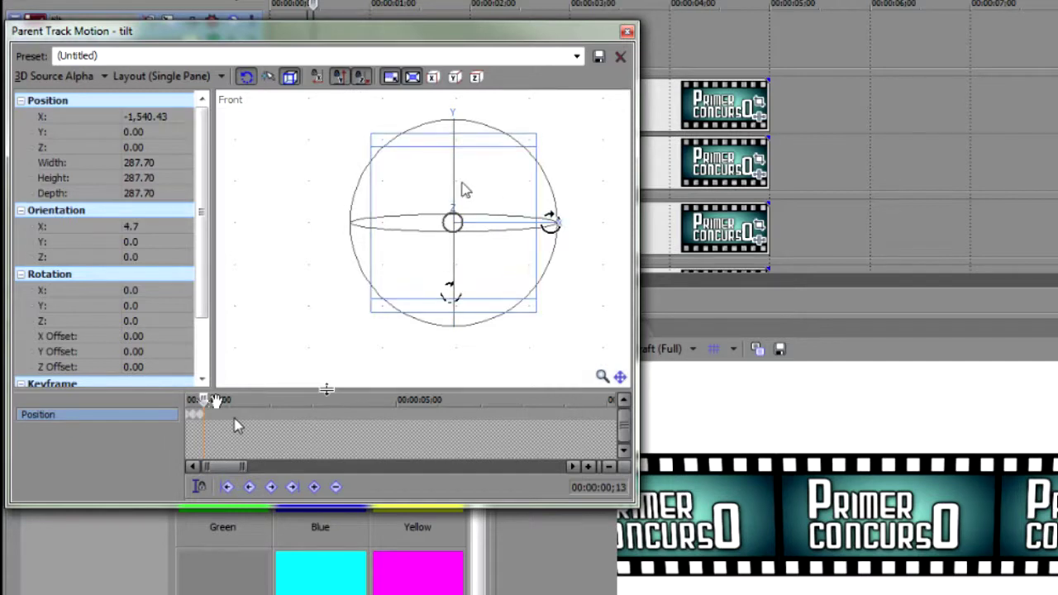
pyautogui.moveTo(450, 180); pyautogui.dragTo(450, 169)
pyautogui.moveTo(204, 400); pyautogui.dragTo(208, 400)
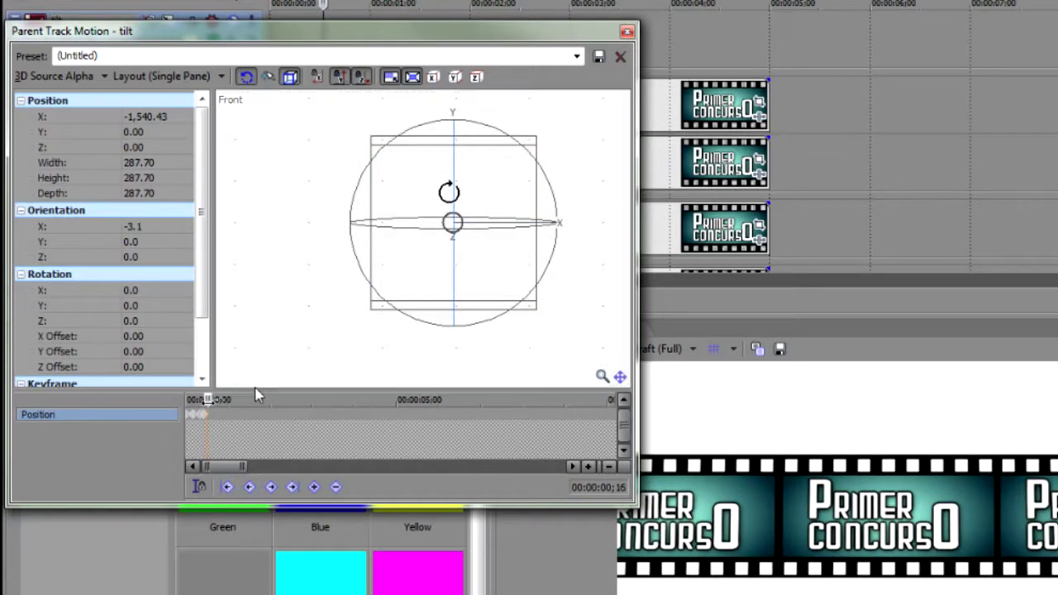
pyautogui.moveTo(450, 183); pyautogui.dragTo(451, 193)
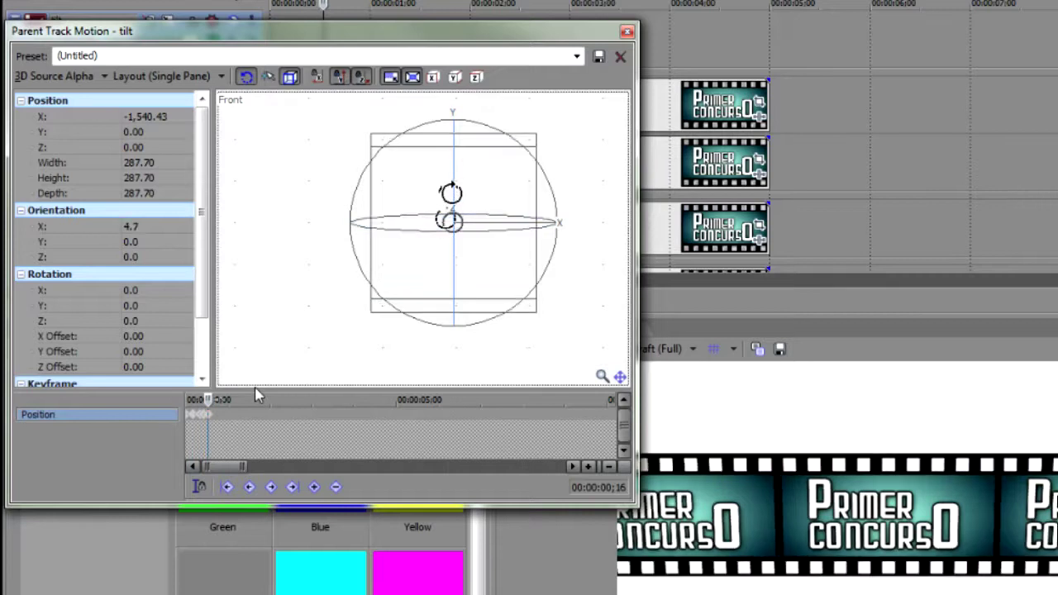
# Step: Add a motion keyframe at 00:00:00;21 with X orientation about -2.3 and return to the start of the timeline
pyautogui.press('Right')
pyautogui.press('Right')
pyautogui.press('Right')
pyautogui.press('Right')
pyautogui.press('Right')
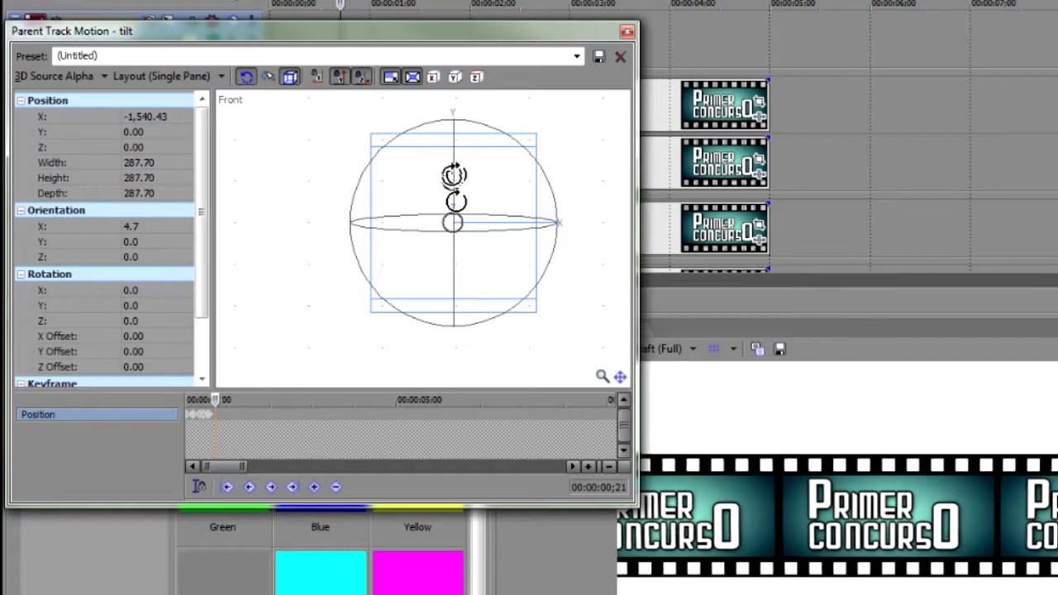
pyautogui.moveTo(454, 175); pyautogui.dragTo(477, 260)
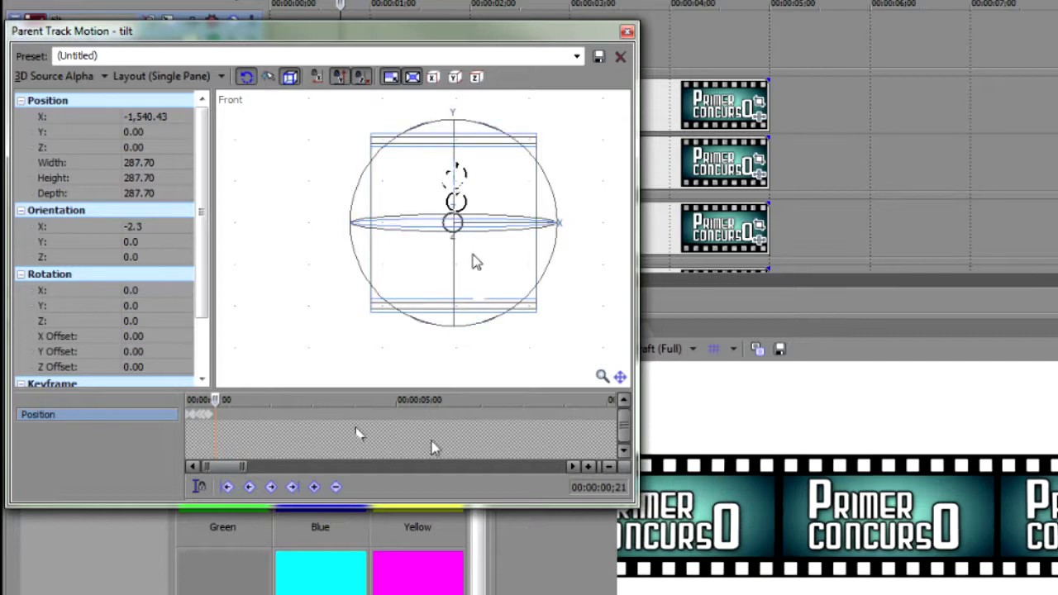
pyautogui.moveTo(217, 400)
pyautogui.mouseDown()
pyautogui.moveTo(176, 409)
pyautogui.moveTo(215, 403)
pyautogui.mouseUp()
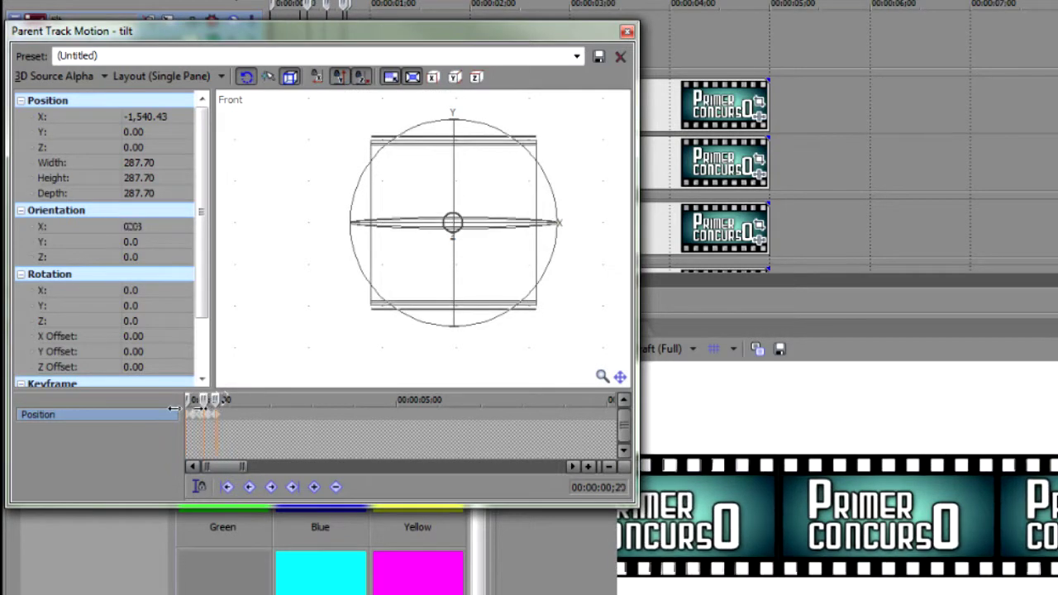
pyautogui.press('Home')
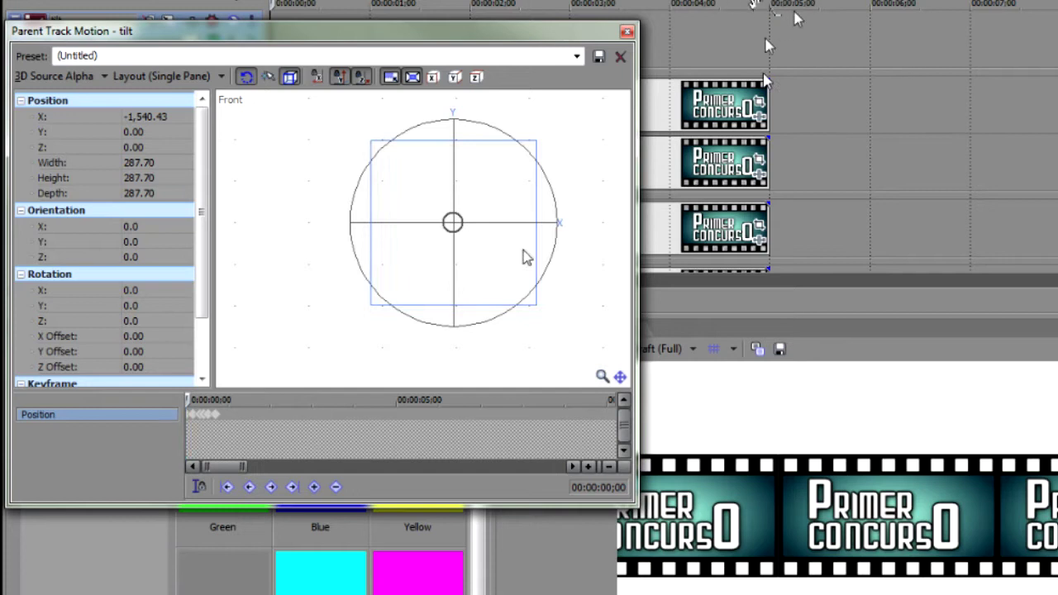
# Step: Set the interpolation of the tilt motion keyframes to Smooth
pyautogui.rightClick(212, 424)
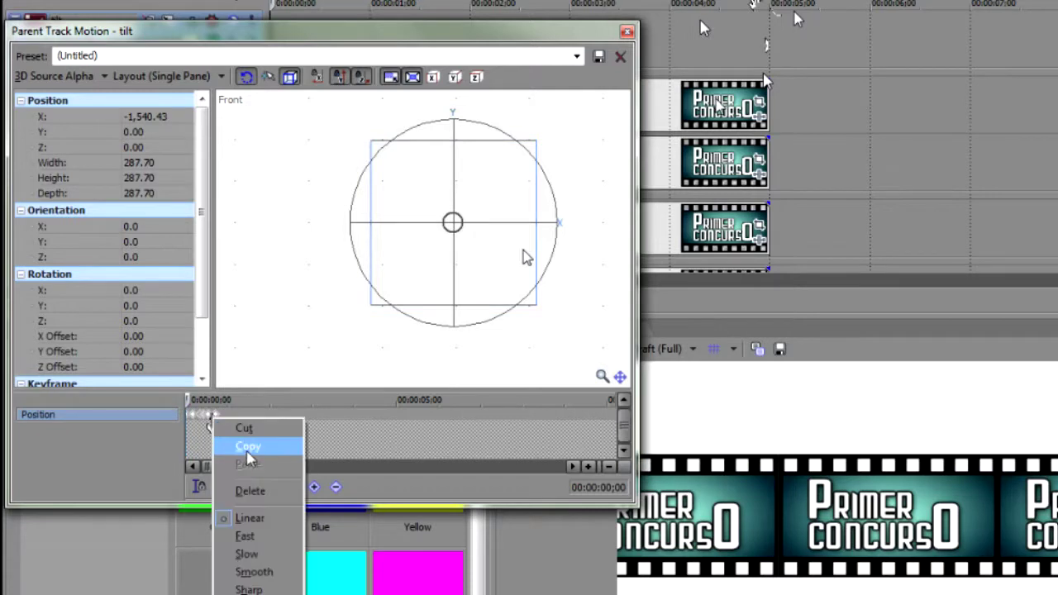
pyautogui.click(252, 554)
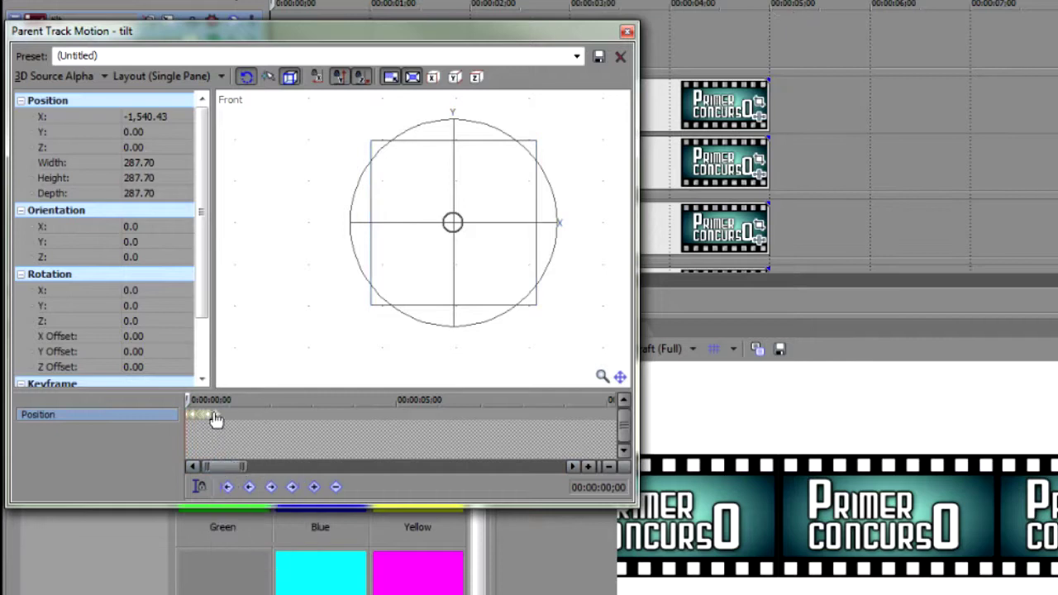
pyautogui.rightClick(214, 416)
pyautogui.click(272, 571)
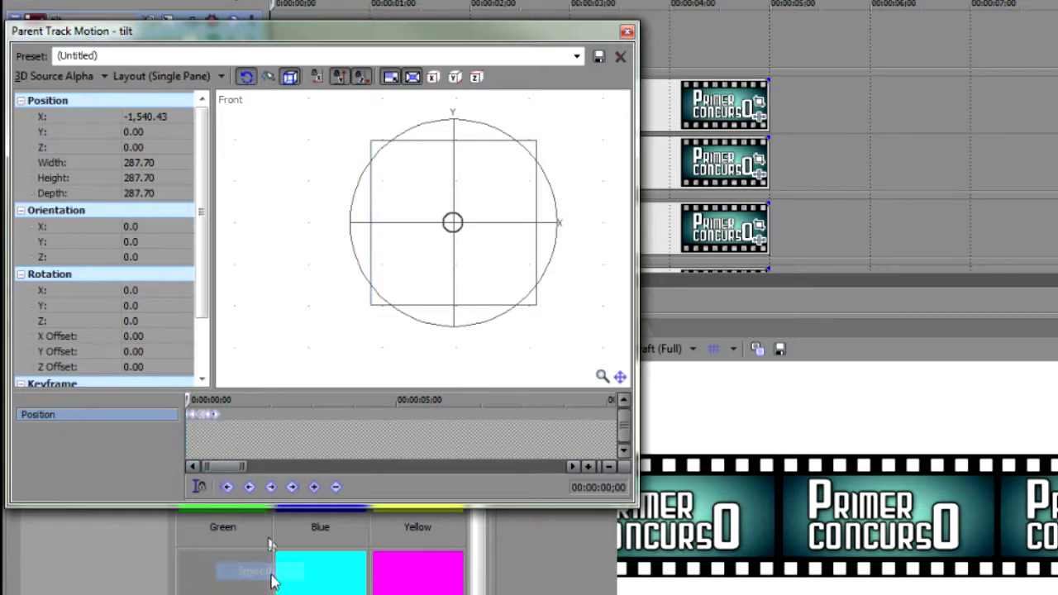
# Step: Copy the tilt motion keyframes and paste them at 00:00:00;26
pyautogui.rightClick(218, 420)
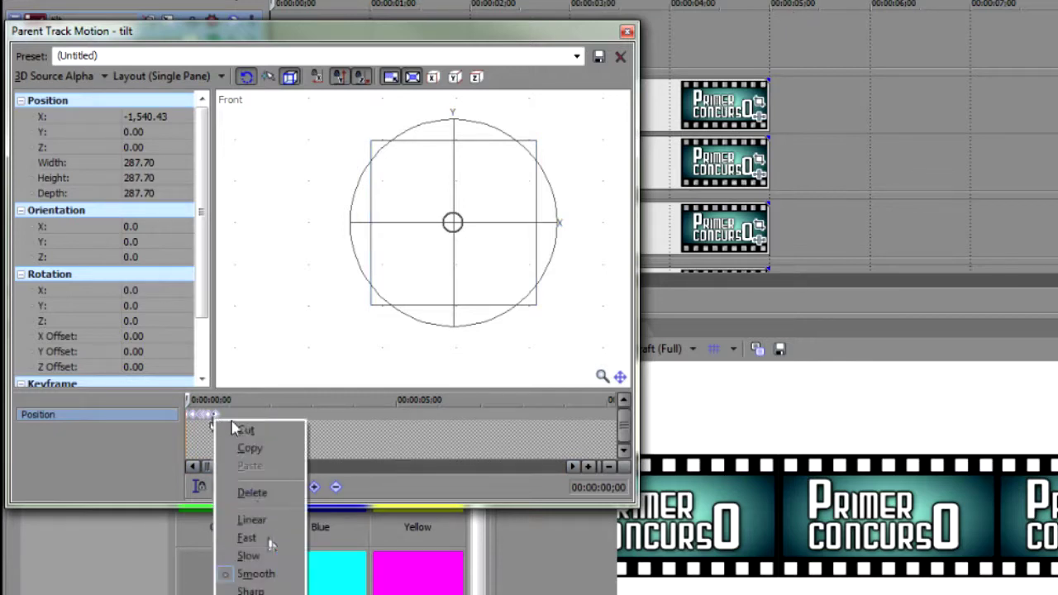
pyautogui.click(260, 448)
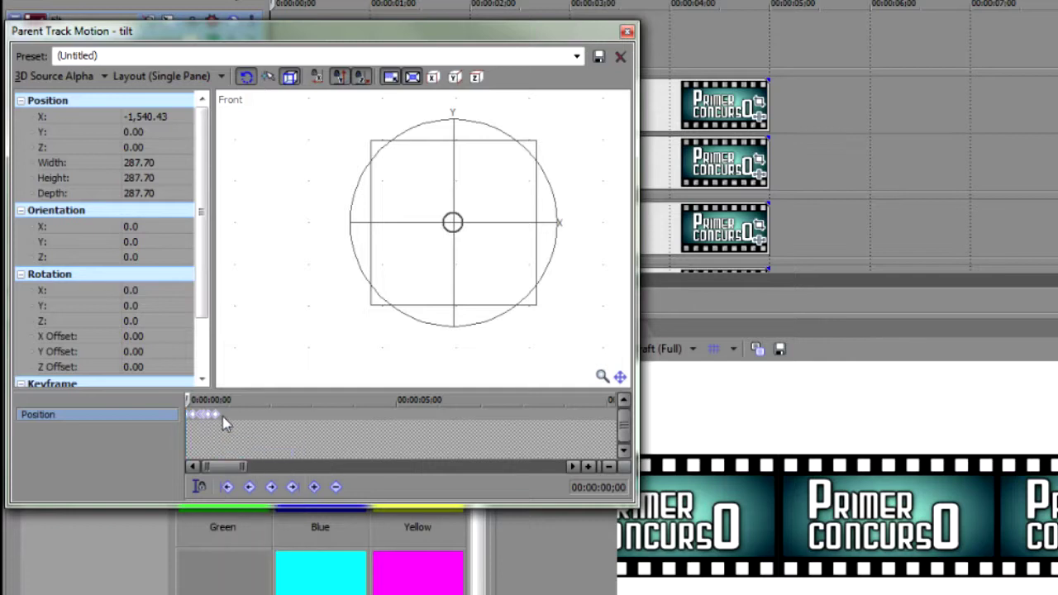
pyautogui.click(226, 426)
pyautogui.rightClick(224, 421)
pyautogui.click(258, 469)
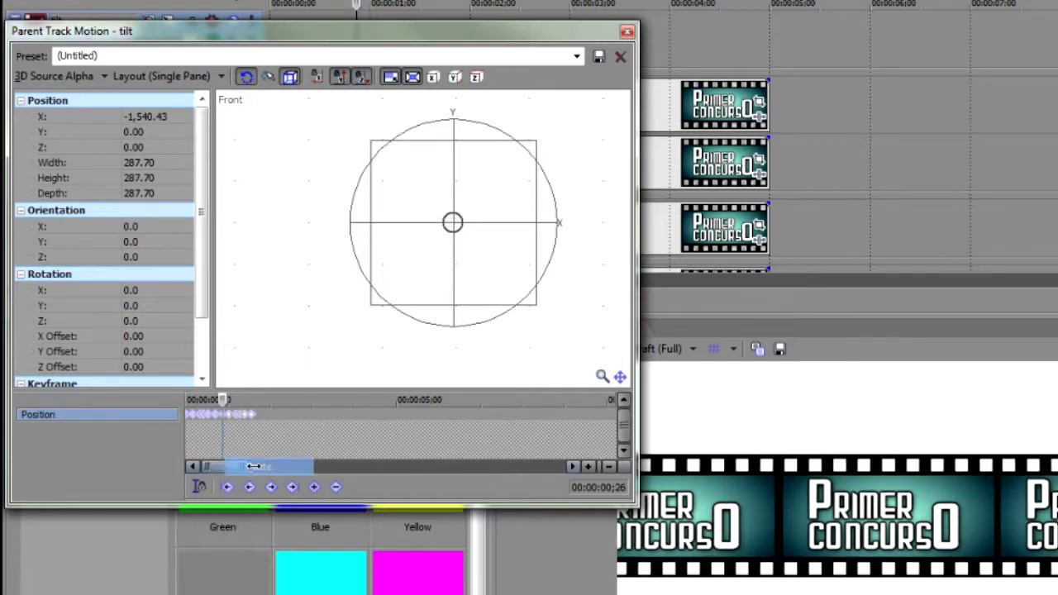
# Step: Paste the copied tilt keyframes at 00:00:01;24 and again just after the end of that pasted group
pyautogui.click(261, 420)
pyautogui.rightClick(264, 423)
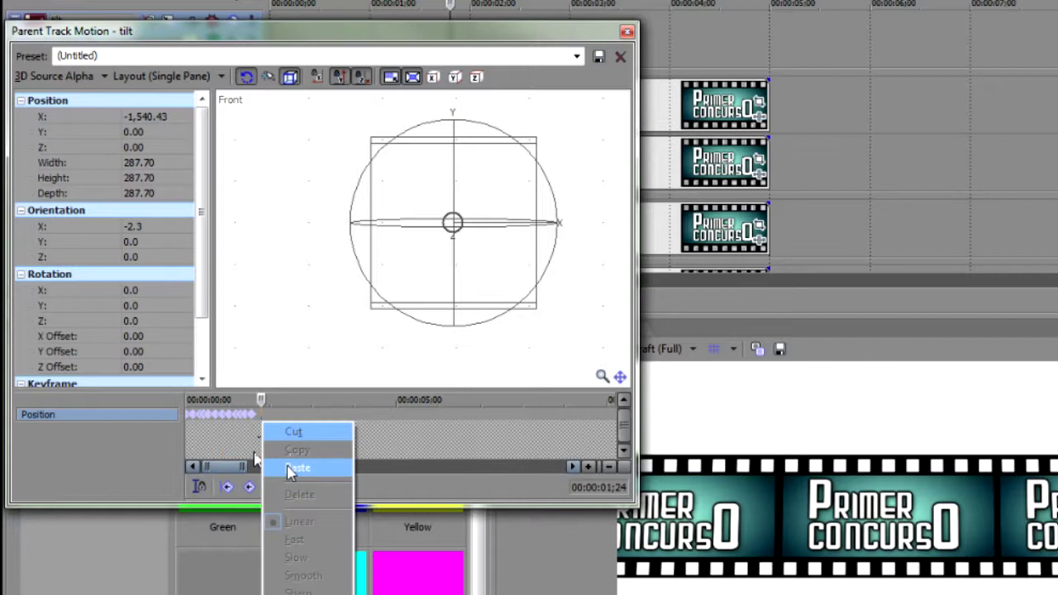
pyautogui.click(261, 467)
pyautogui.click(300, 425)
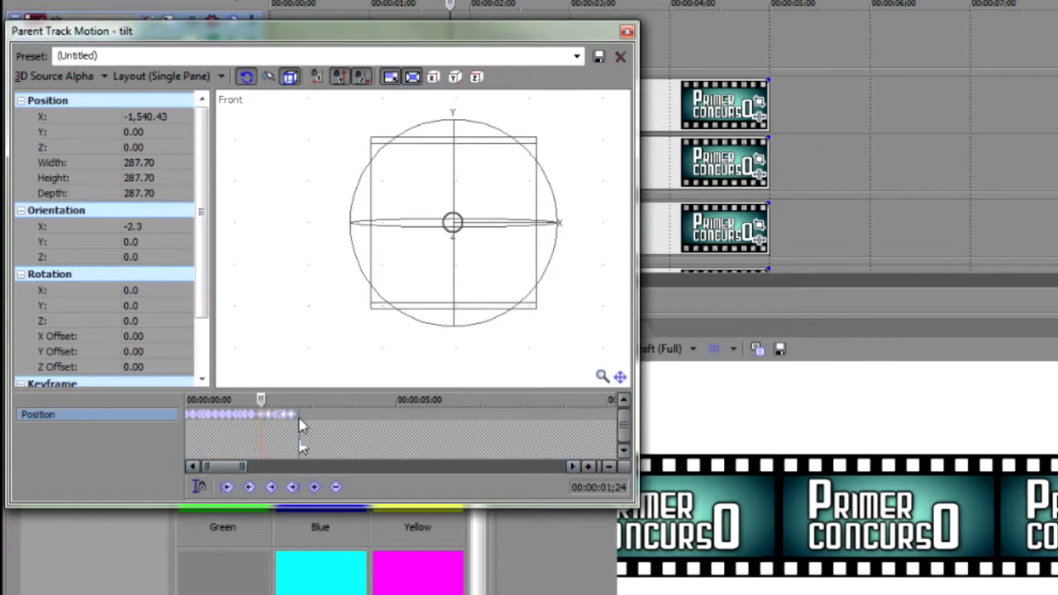
pyautogui.rightClick(299, 425)
pyautogui.click(323, 469)
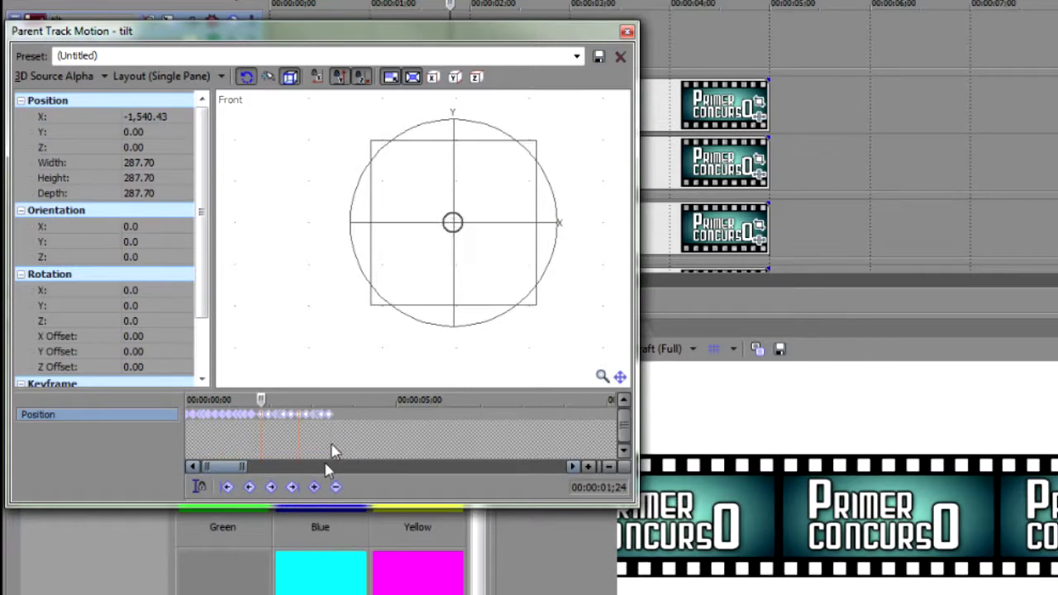
# Step: Keep pasting the tilt keyframe group end to end until it extends past the end of the clips, and close Parent Track Motion
pyautogui.moveTo(477, 32); pyautogui.dragTo(553, 180)
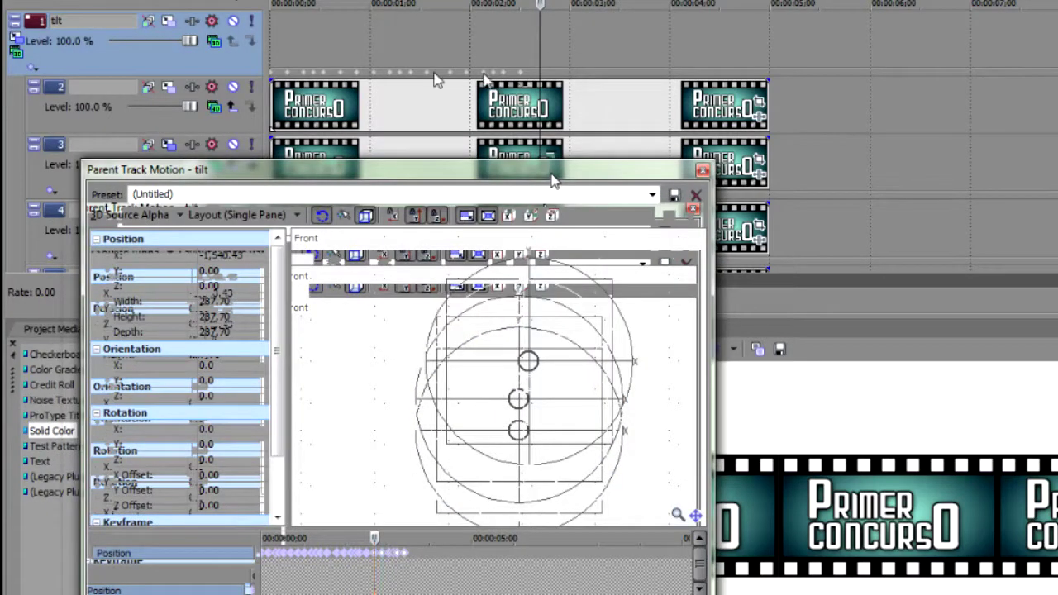
pyautogui.rightClick(417, 554)
pyautogui.click(450, 400)
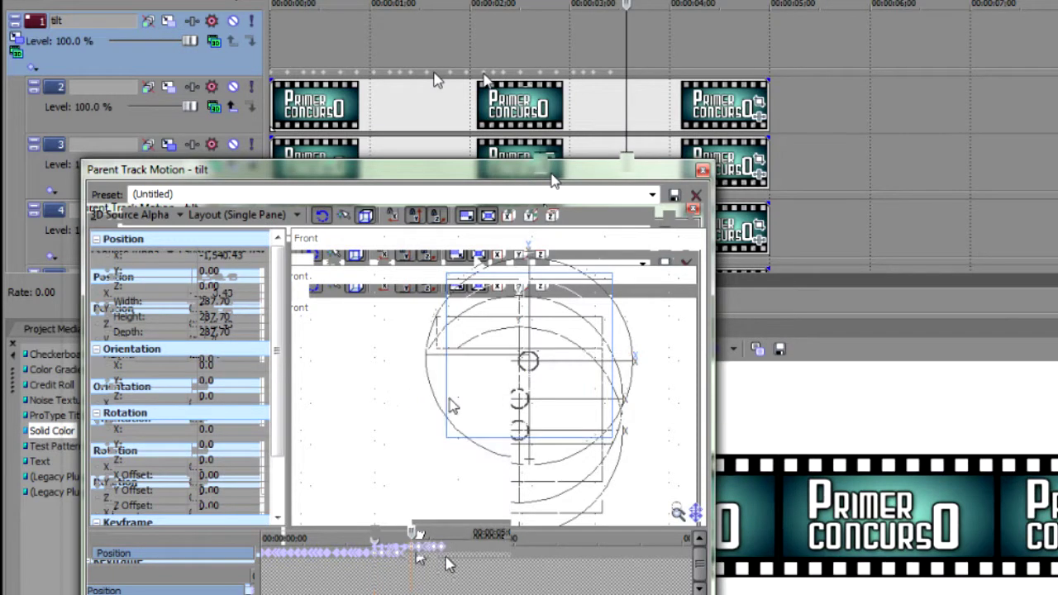
pyautogui.click(451, 553)
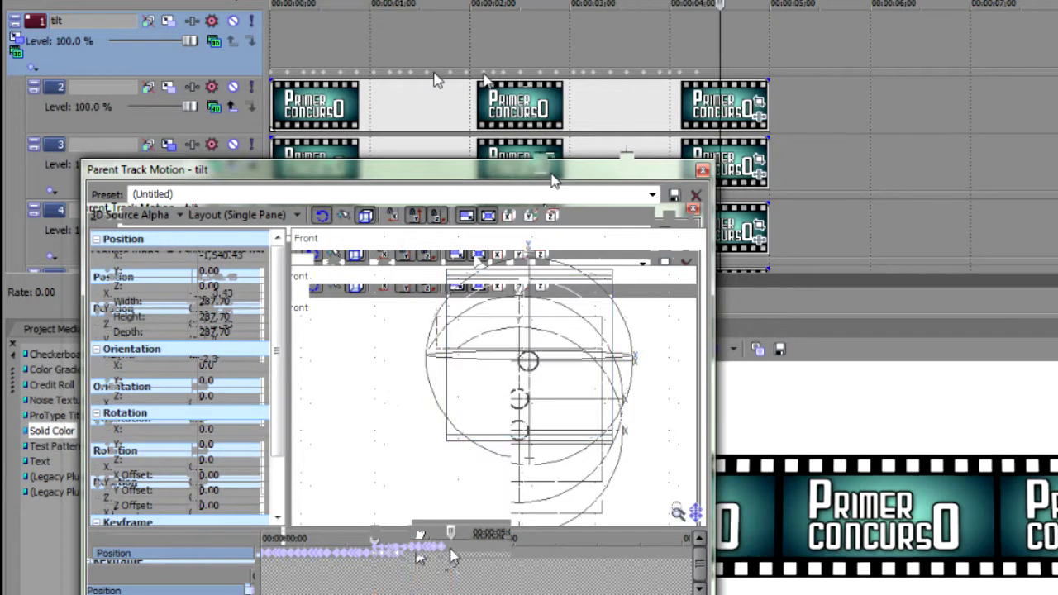
pyautogui.rightClick(451, 554)
pyautogui.click(496, 400)
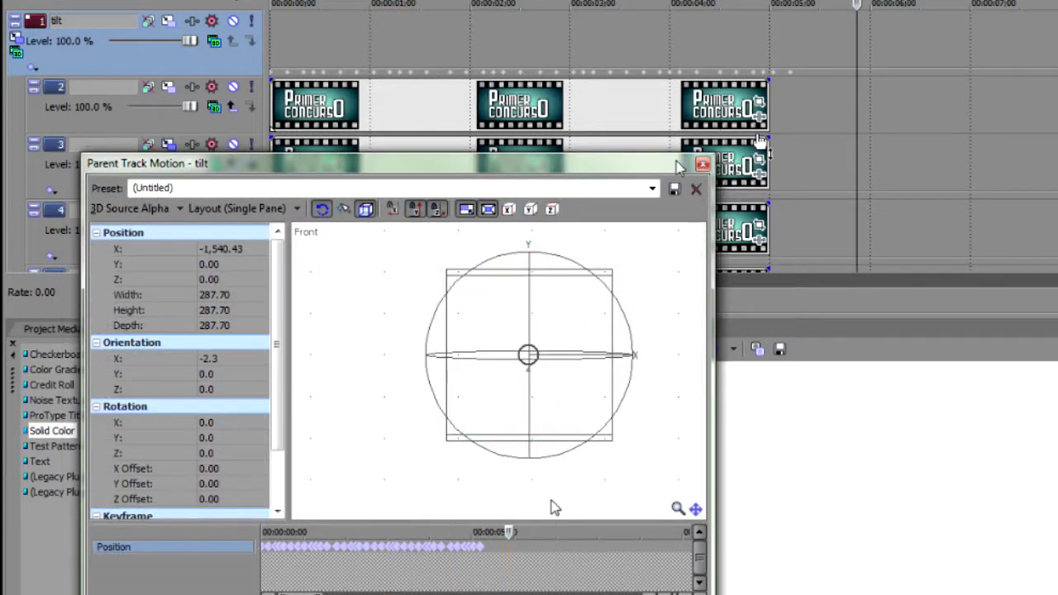
pyautogui.click(703, 170)
# Step: Play the timeline from about 00:00:00;15 to preview the shaky tilt
pyautogui.click(322, 58)
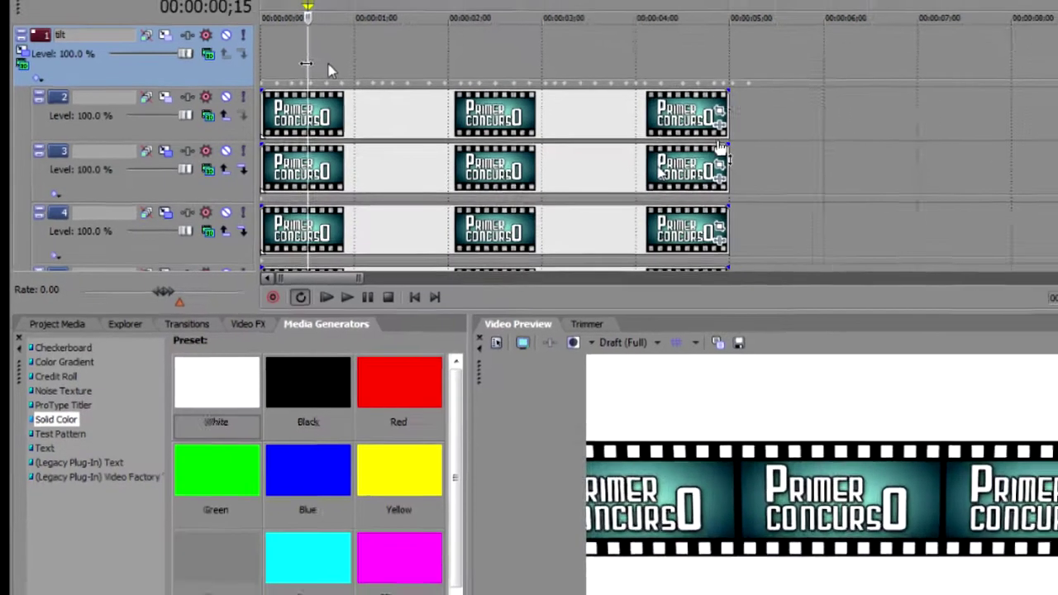
pyautogui.press('space')
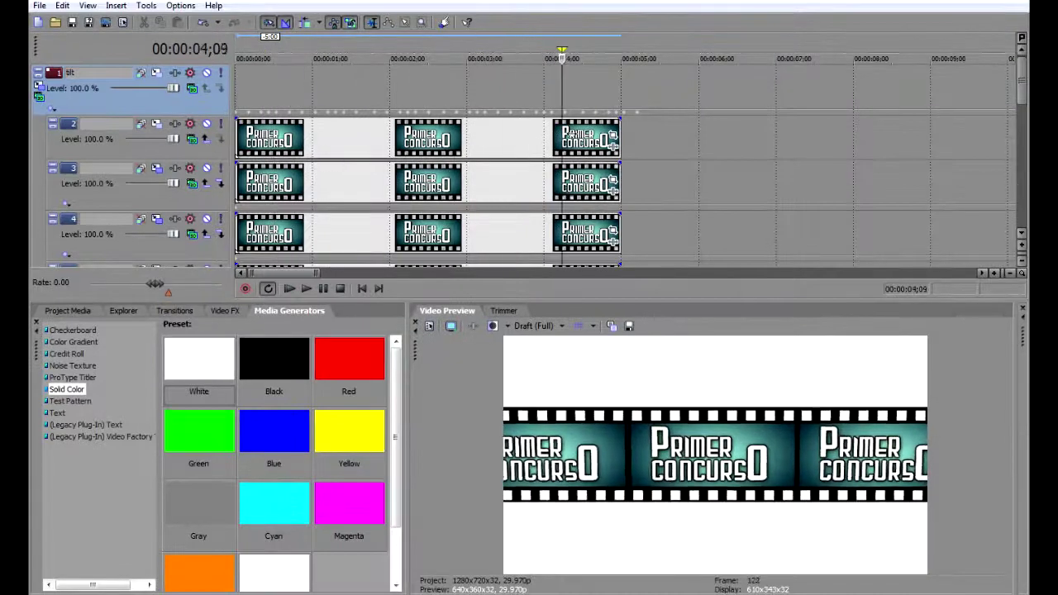
pyautogui.press('space')
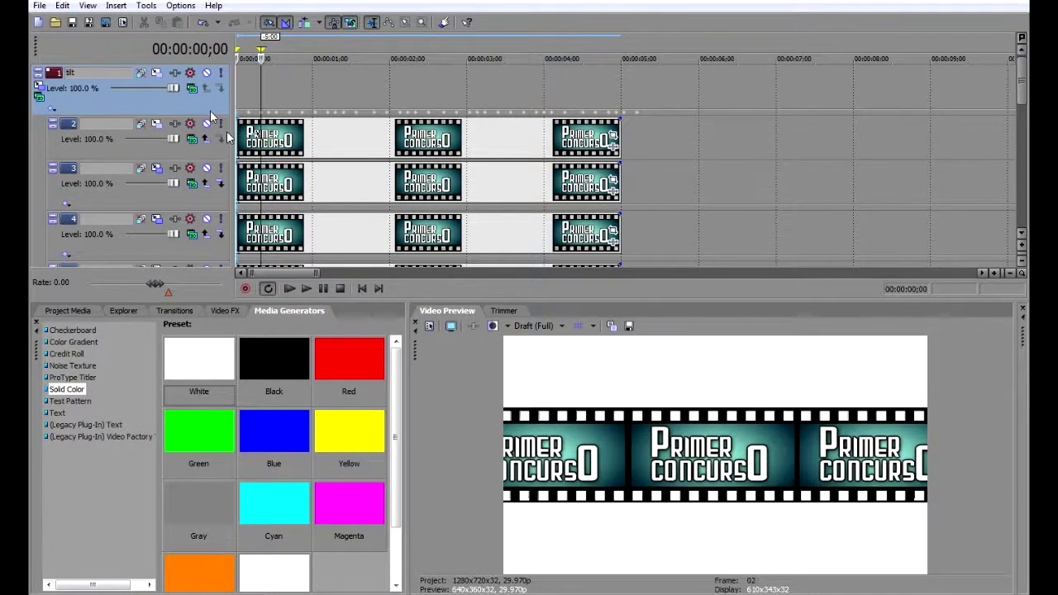
# Step: Insert a video track above the tilt track and make the tilt track and clip tracks through 12 its compositing children
pyautogui.rightClick(226, 131)
pyautogui.click(257, 136)
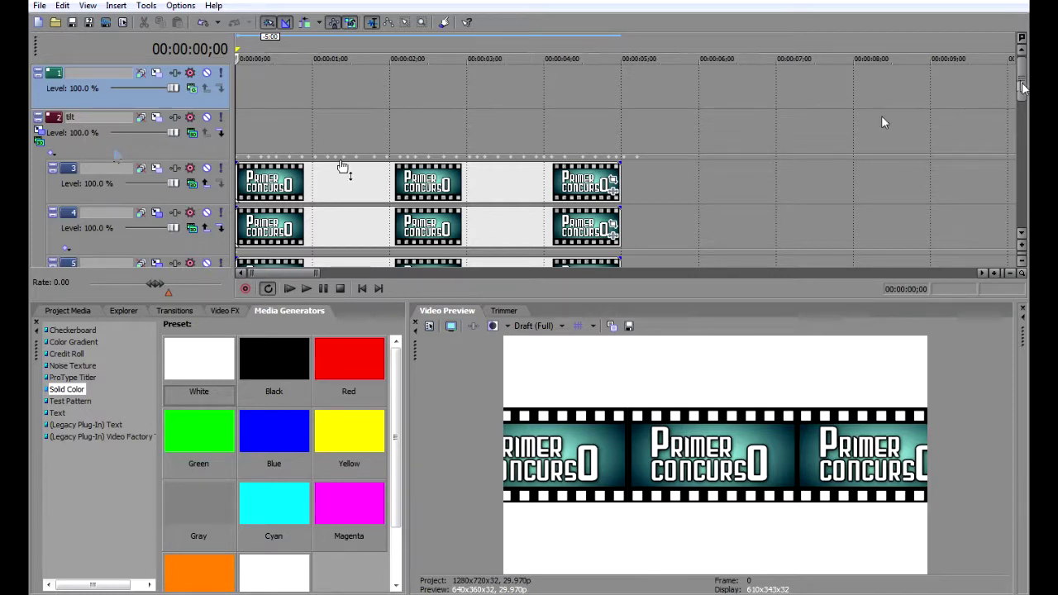
pyautogui.scroll(-8, 881, 122)
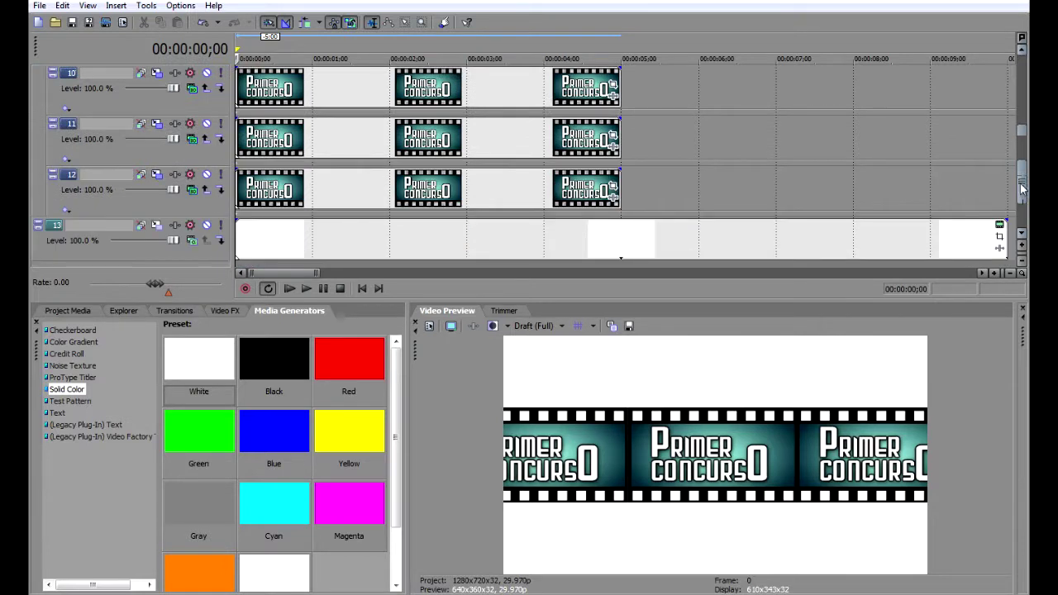
pyautogui.keyDown('shift'); pyautogui.click(215, 206); pyautogui.keyUp('shift')
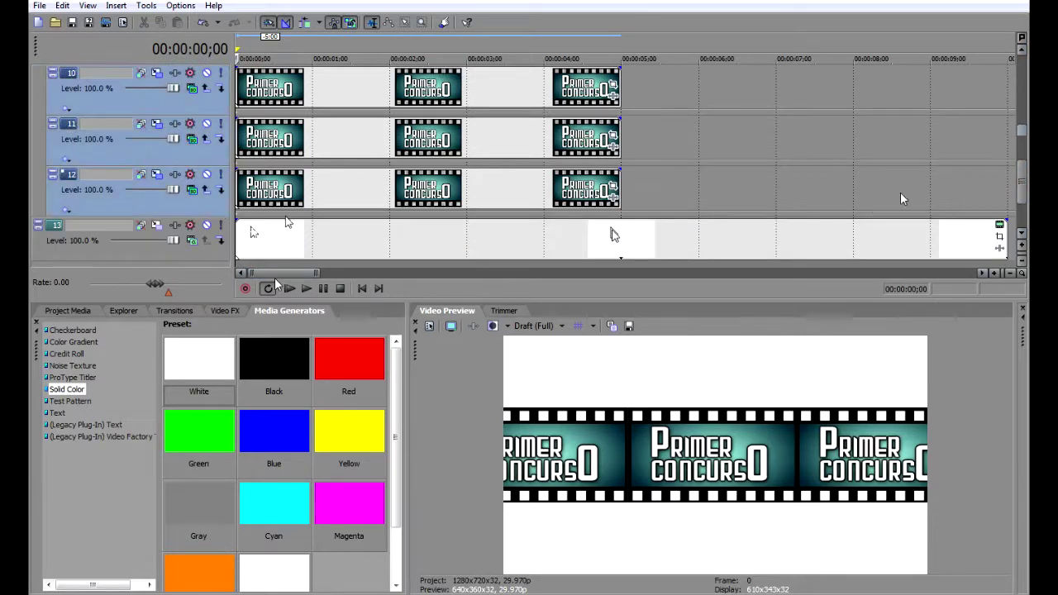
pyautogui.moveTo(1023, 182); pyautogui.dragTo(1021, 85)
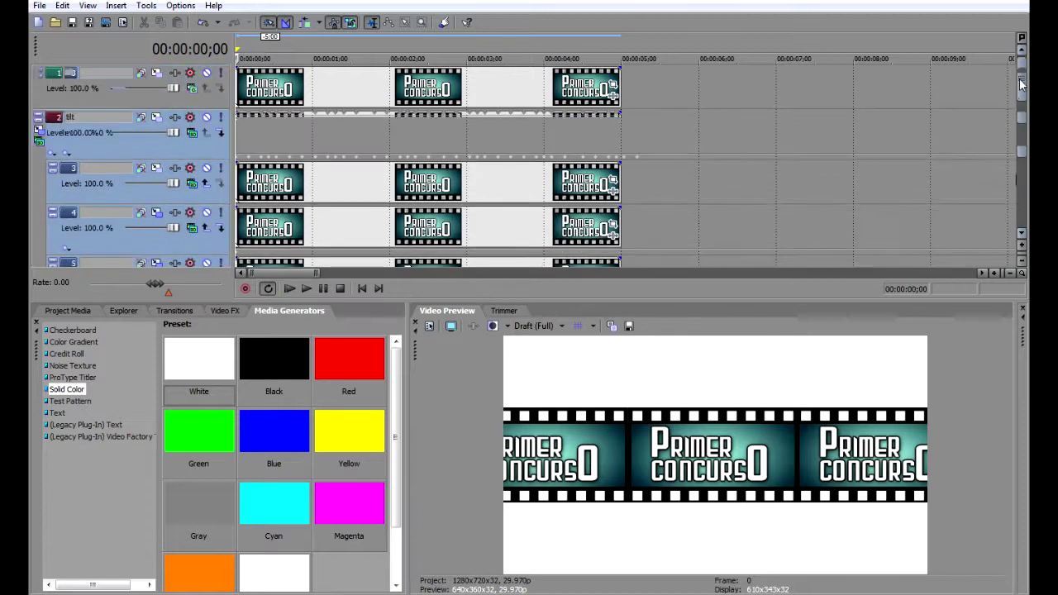
pyautogui.click(218, 133)
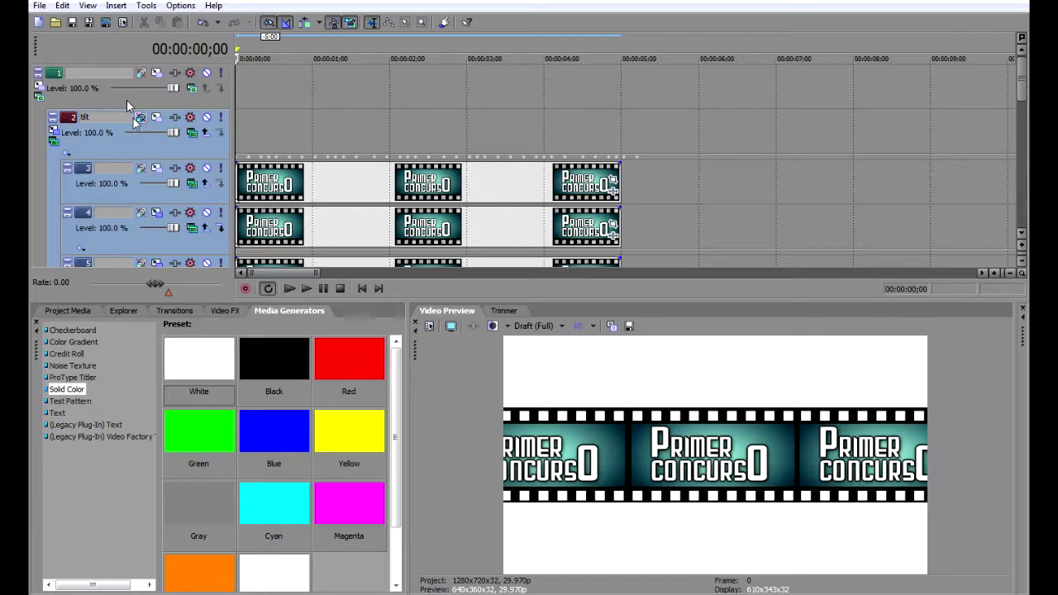
# Step: Set both the compositing mode and the parent composite mode of track 1 to 3D Source Alpha
pyautogui.click(191, 88)
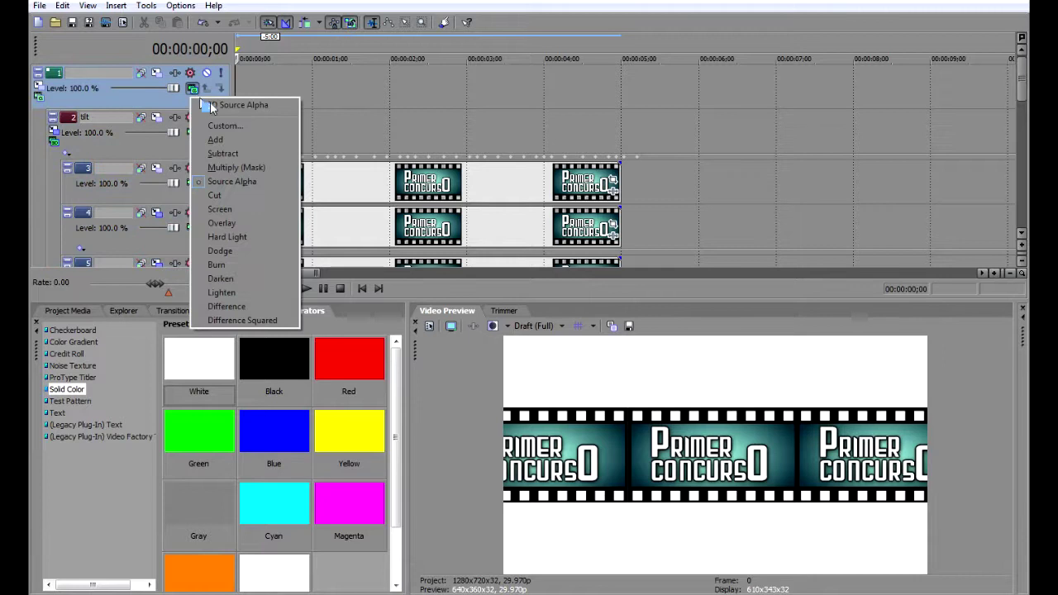
pyautogui.click(212, 105)
pyautogui.click(39, 97)
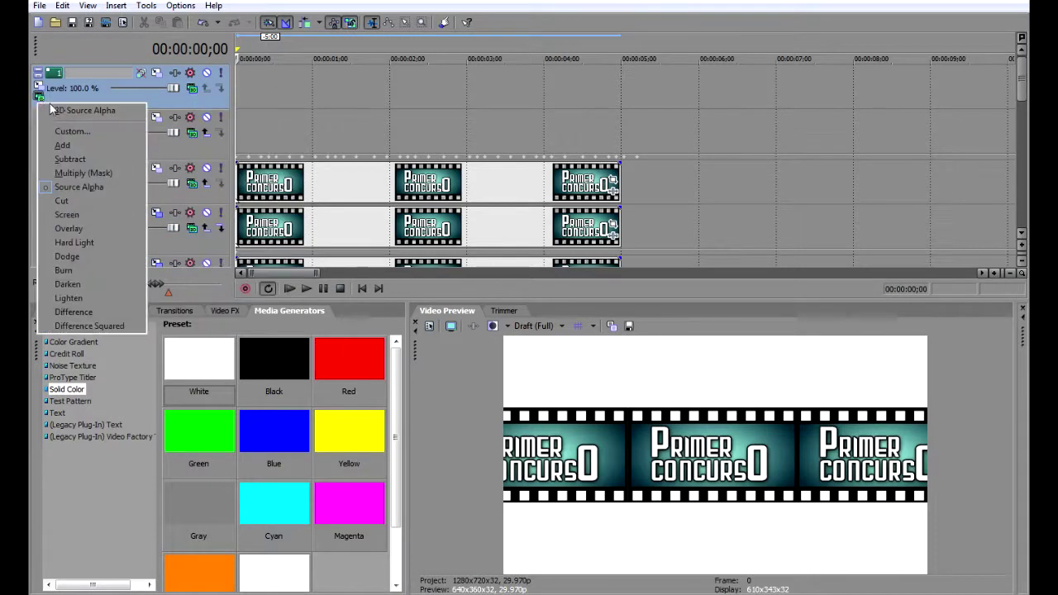
pyautogui.click(50, 108)
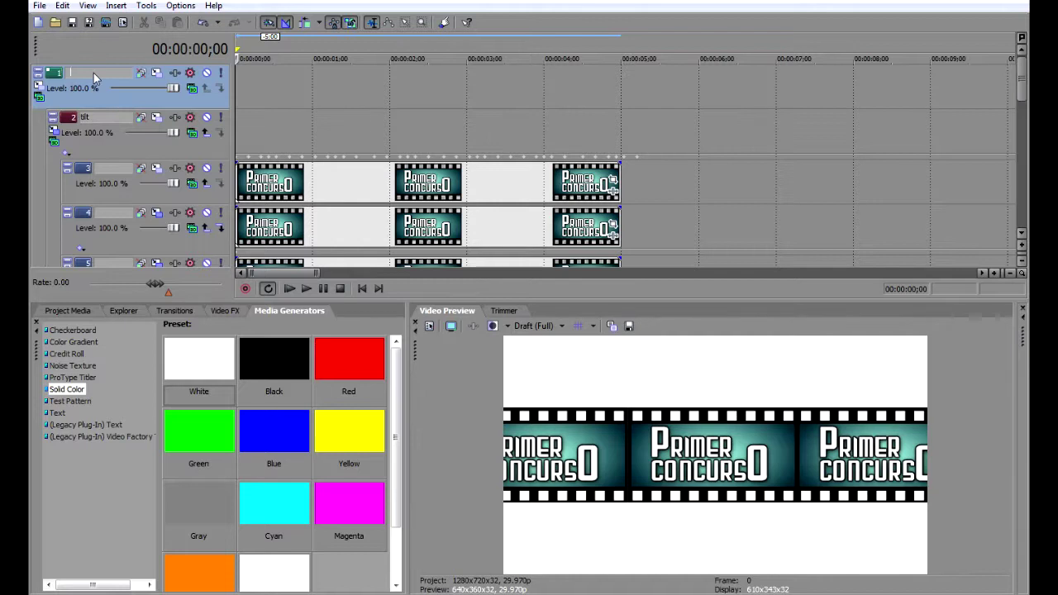
# Step: Name the new parent track "zom y pan"
pyautogui.write('zom')
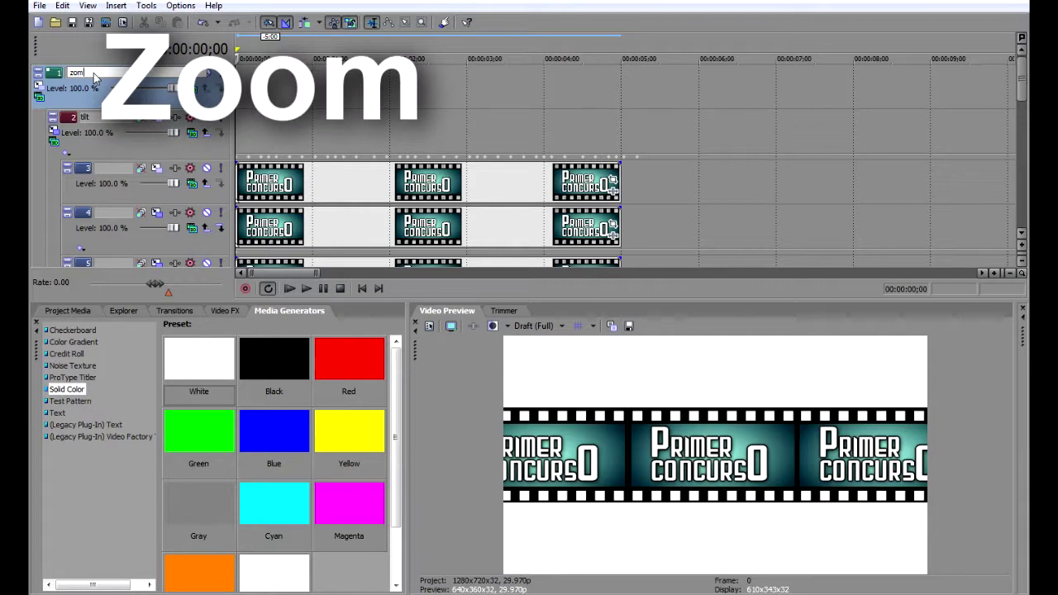
pyautogui.write('m y pan')
pyautogui.press('Return')
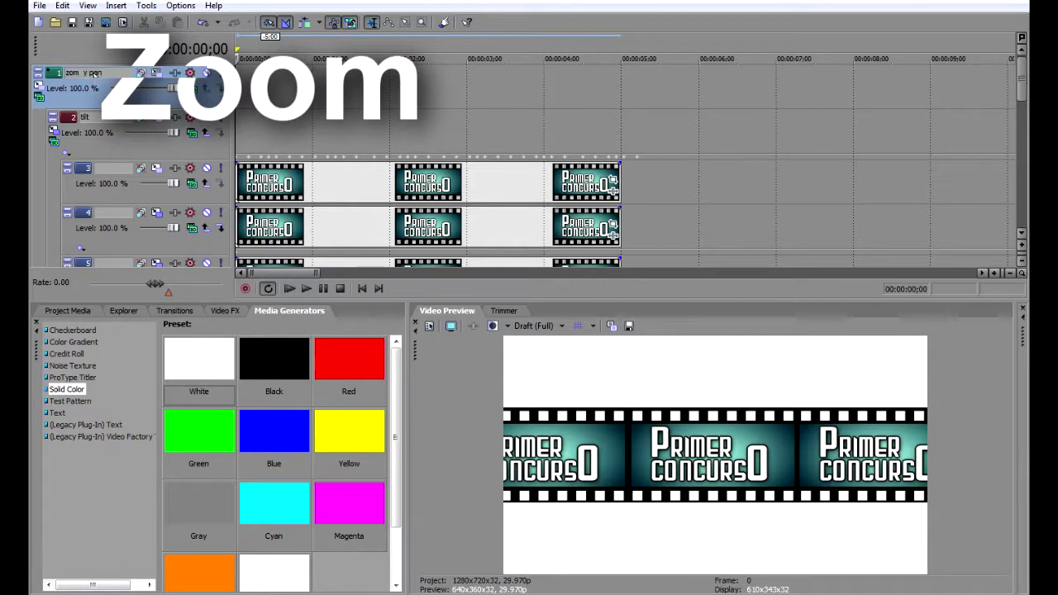
# Step: Open the parent motion of the zom y pan track and enlarge its frame to about 944.26 in width, height and depth
pyautogui.click(38, 90)
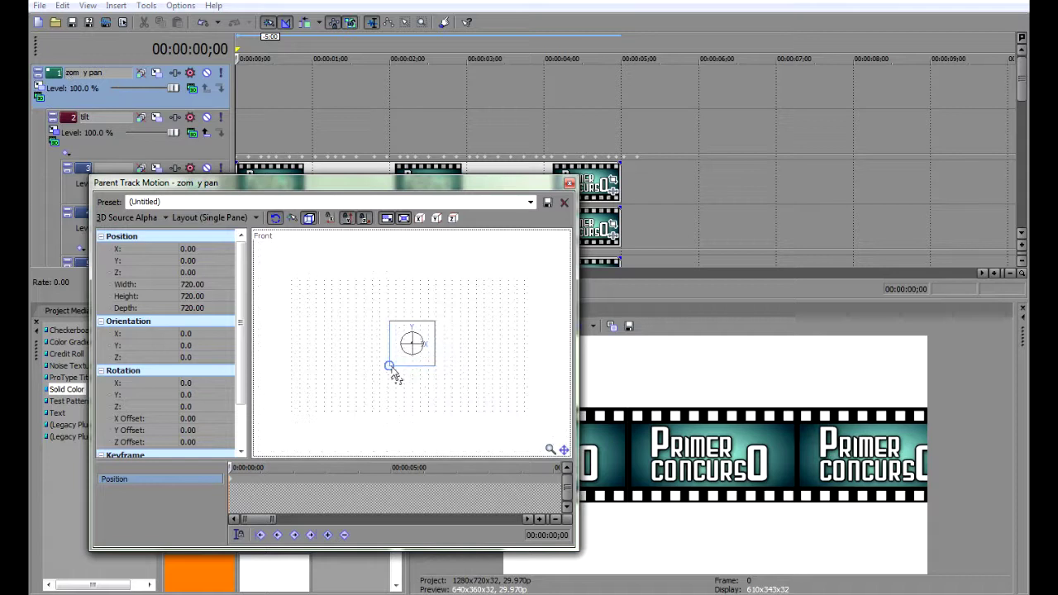
pyautogui.moveTo(394, 373); pyautogui.dragTo(395, 386)
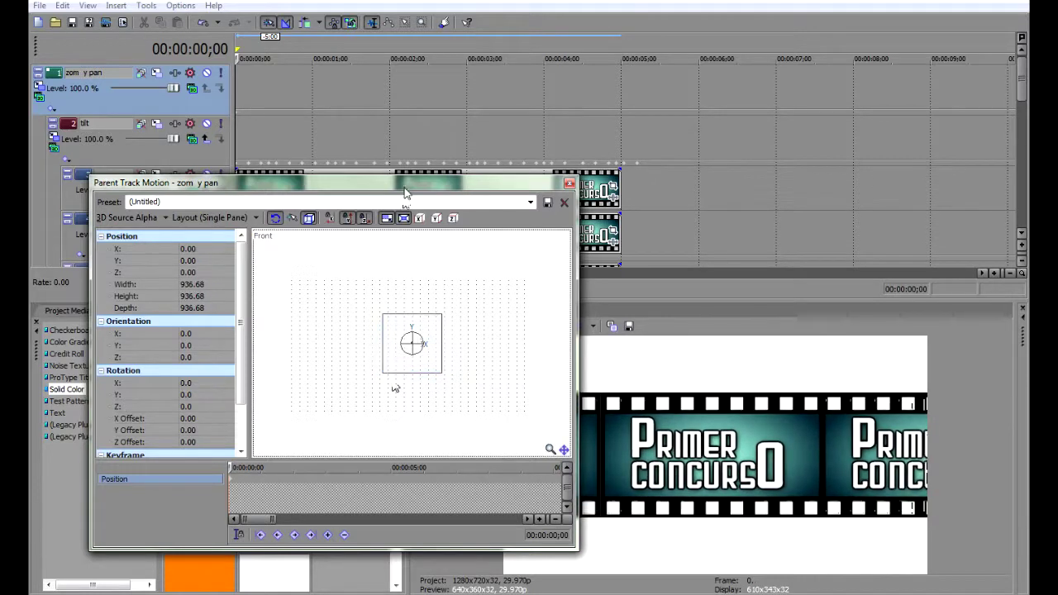
pyautogui.moveTo(405, 193); pyautogui.dragTo(342, 95)
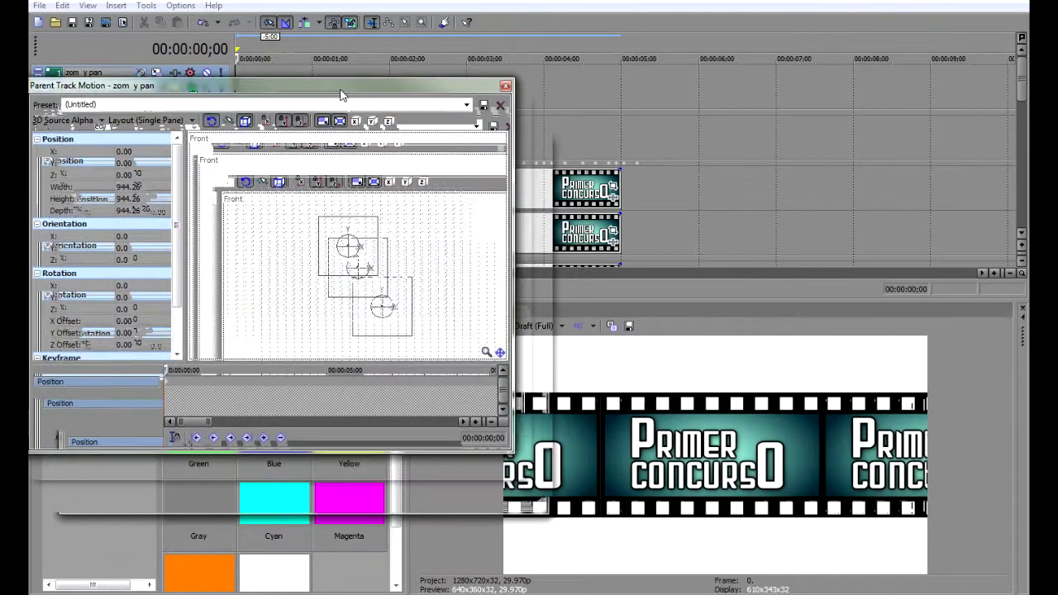
# Step: Switch the parent motion layout to the Top view and rotate the track to about X 19.4 and Y -15.7 orientation
pyautogui.click(204, 146)
pyautogui.click(228, 182)
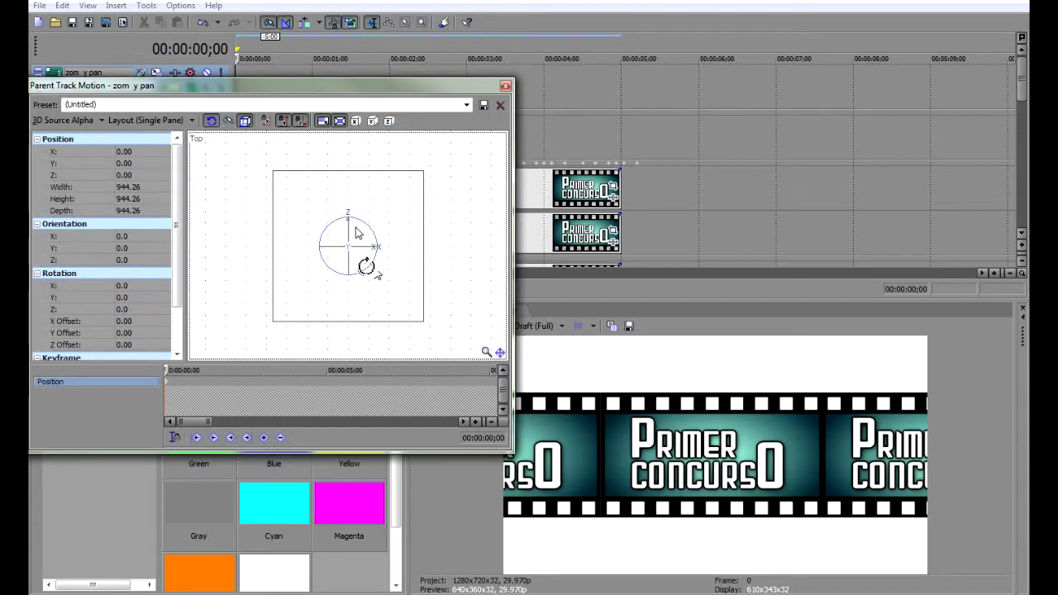
pyautogui.moveTo(366, 265); pyautogui.dragTo(347, 258)
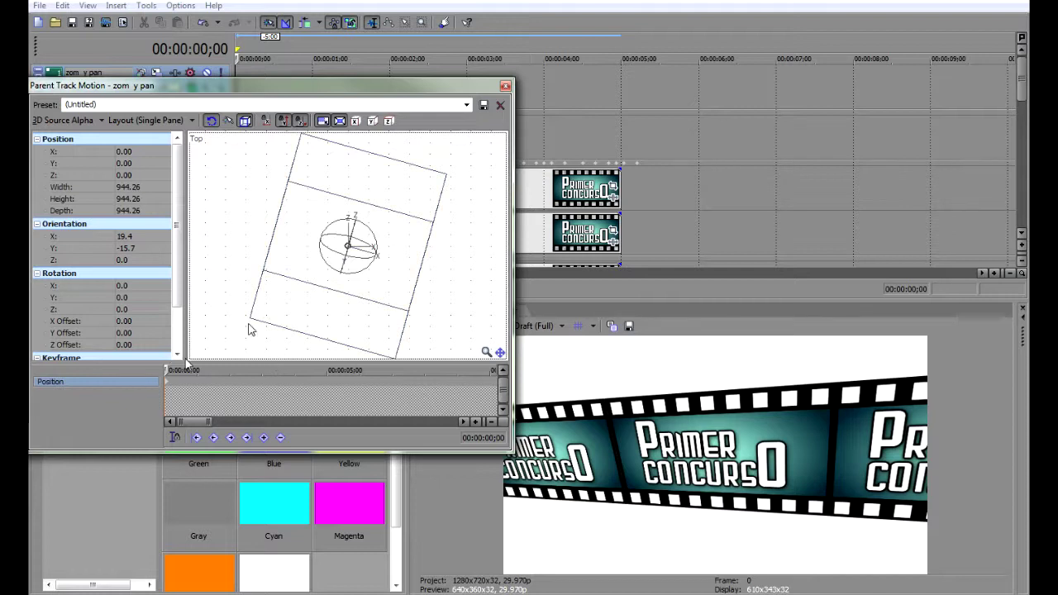
# Step: Try shifting the track slightly in the Top view with Edit in Object Space off, and turn that option back on
pyautogui.scroll(-5, 223, 213)
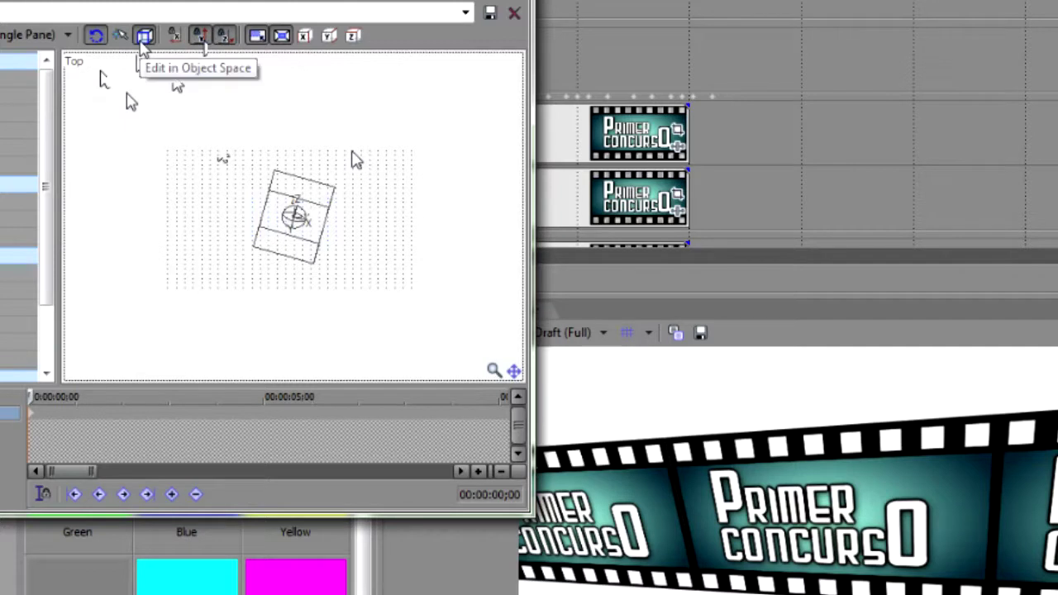
pyautogui.click(142, 43)
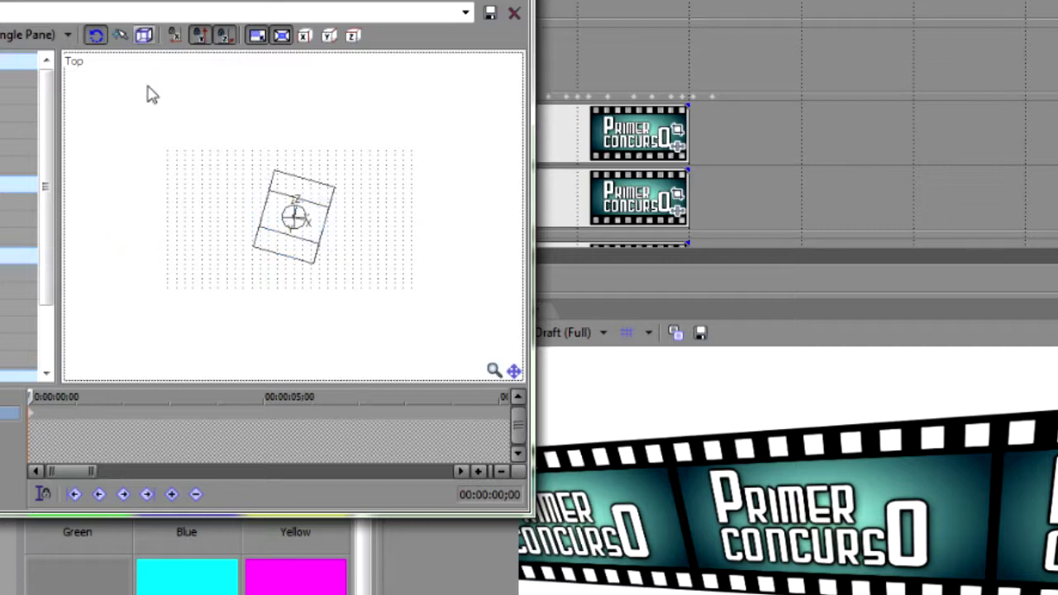
pyautogui.click(312, 244)
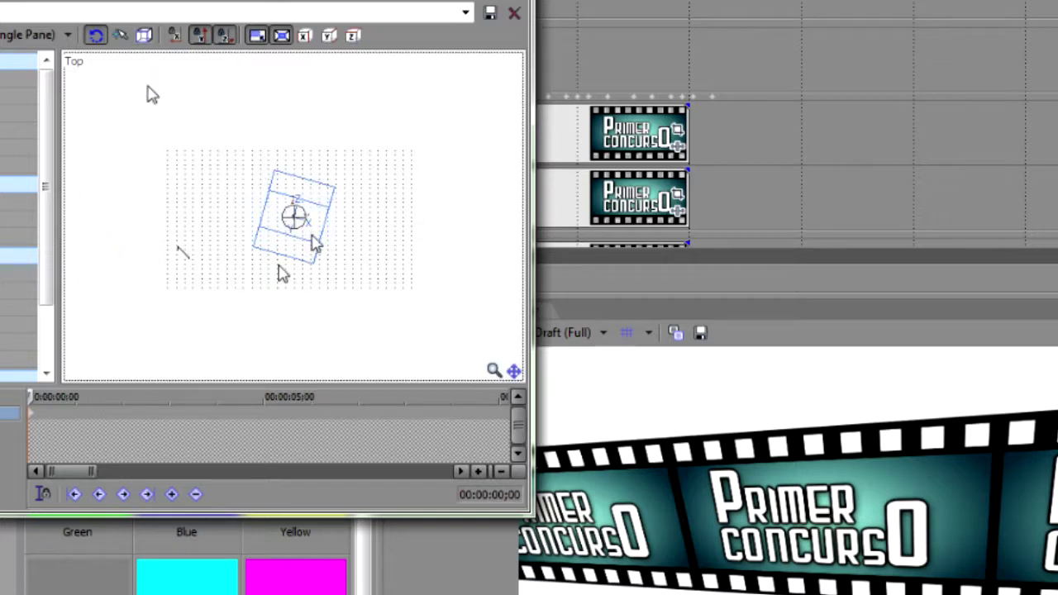
pyautogui.moveTo(312, 243)
pyautogui.mouseDown()
pyautogui.moveTo(438, 243)
pyautogui.moveTo(198, 239)
pyautogui.moveTo(355, 236)
pyautogui.moveTo(300, 241)
pyautogui.moveTo(314, 242)
pyautogui.mouseUp()
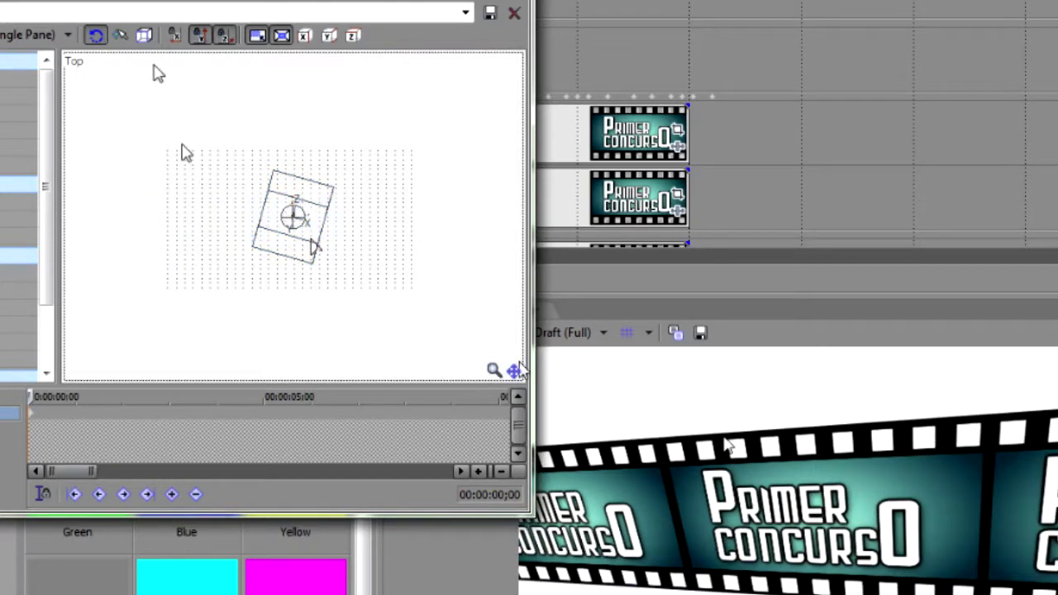
pyautogui.click(144, 42)
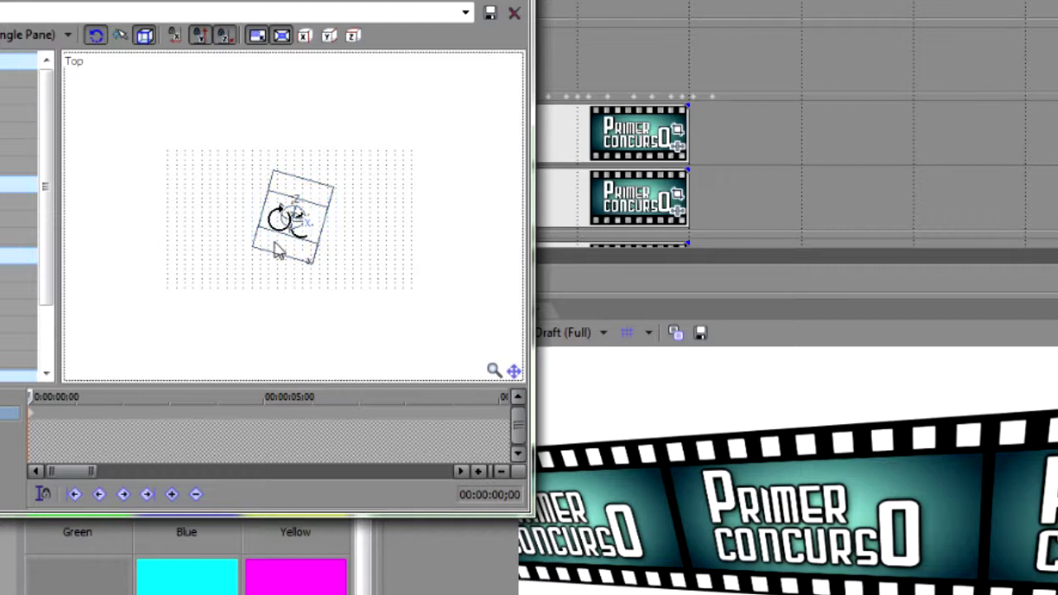
# Step: Try sliding the track along its own axis to about X -2,544.35 and Z 709.68, and check the frame at the clips' end
pyautogui.moveTo(301, 260); pyautogui.dragTo(128, 203)
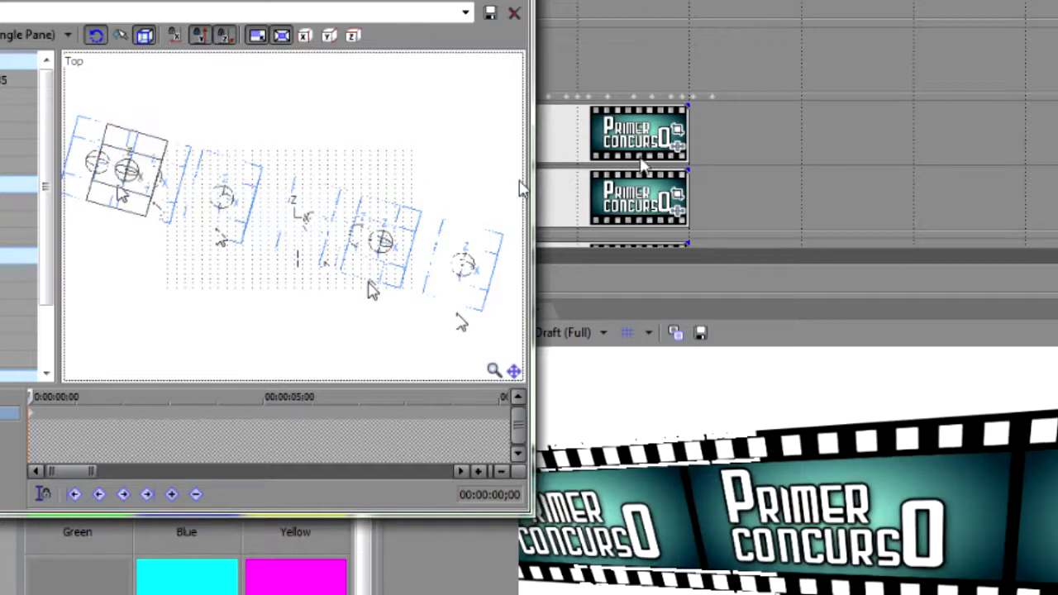
pyautogui.click(688, 117)
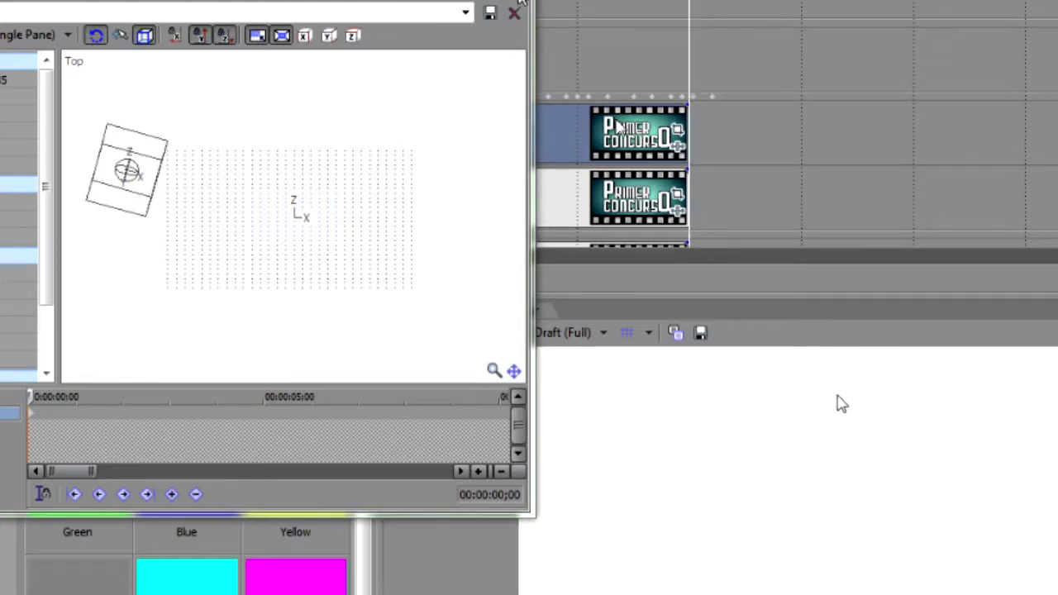
# Step: Slide the track the opposite way along its own axis to about X 3,031.61 and Z -855.01, and move the project cursor back before the clips' end
pyautogui.moveTo(450, 4); pyautogui.dragTo(538, 64)
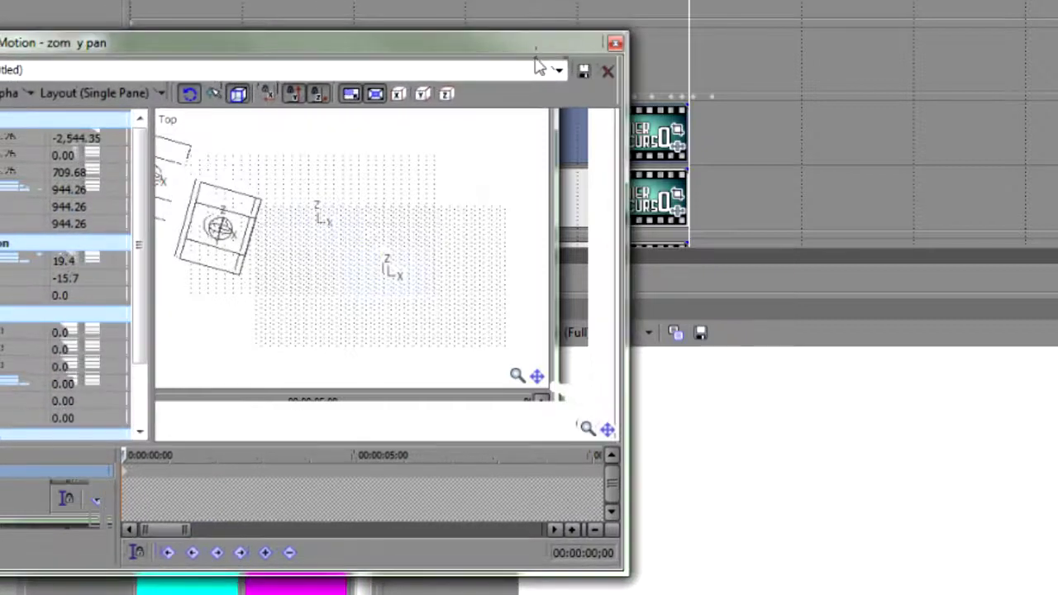
pyautogui.click(228, 263)
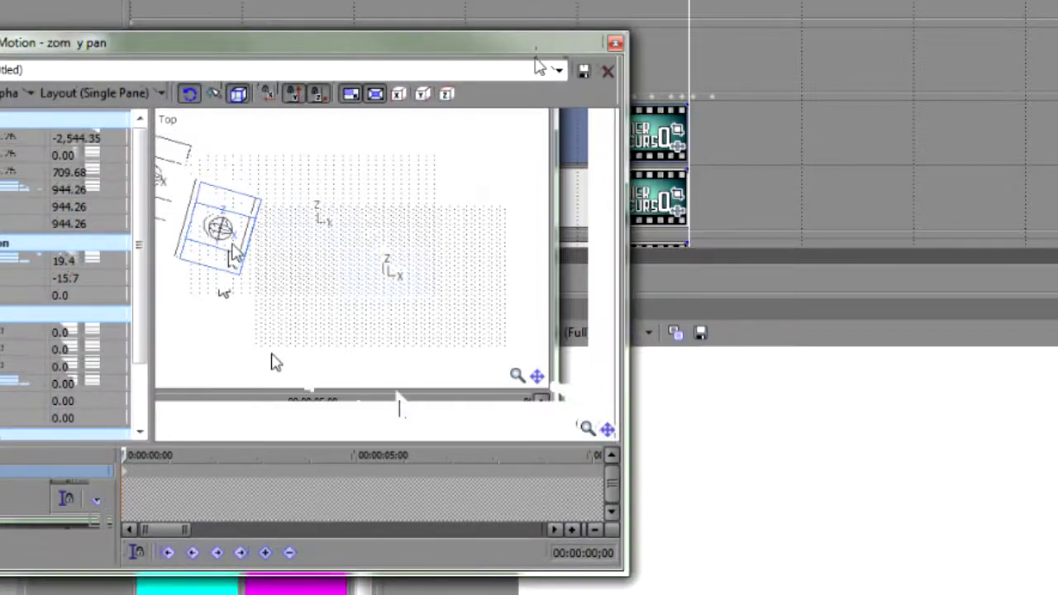
pyautogui.moveTo(236, 256); pyautogui.dragTo(592, 377)
pyautogui.click(400, 17)
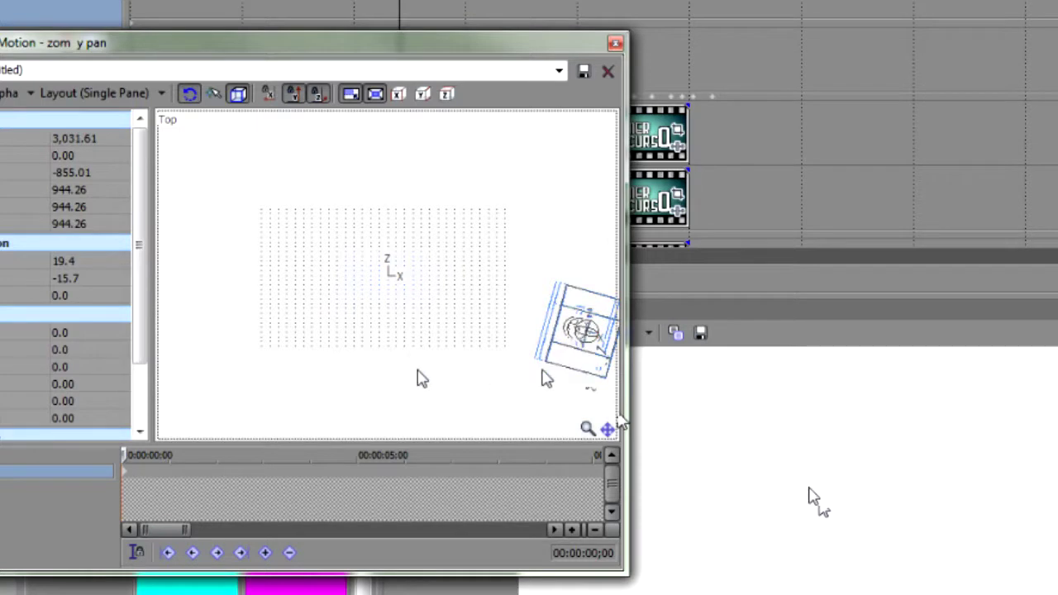
# Step: Add a position keyframe at 00:00:00;05 and slide the track along its own axis to about X -681.20 and Z 186.86
pyautogui.click(589, 563)
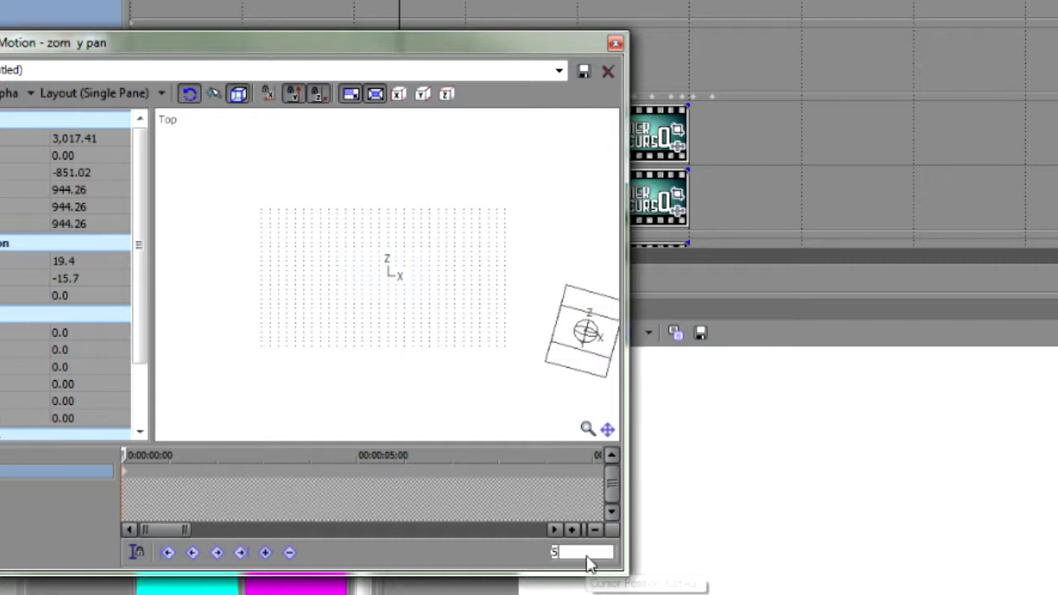
pyautogui.write('5')
pyautogui.press('Return')
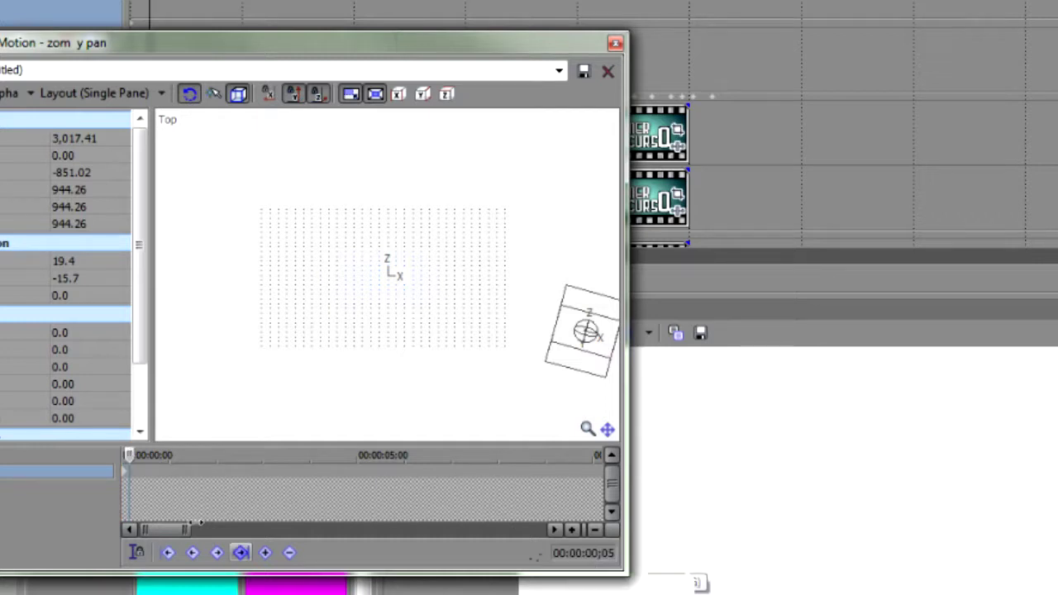
pyautogui.click(265, 552)
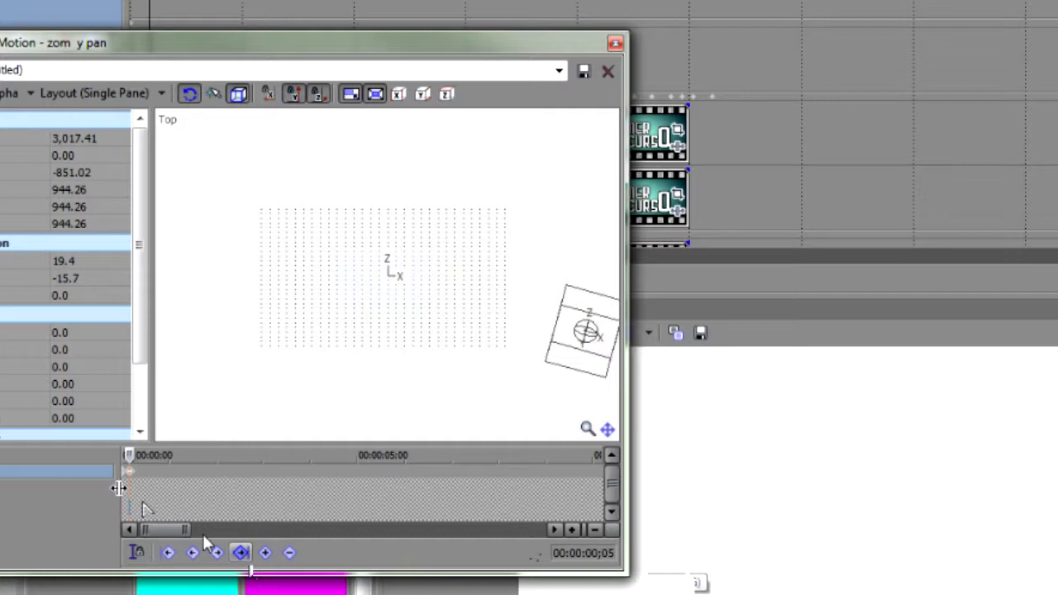
pyautogui.moveTo(591, 371); pyautogui.dragTo(334, 356)
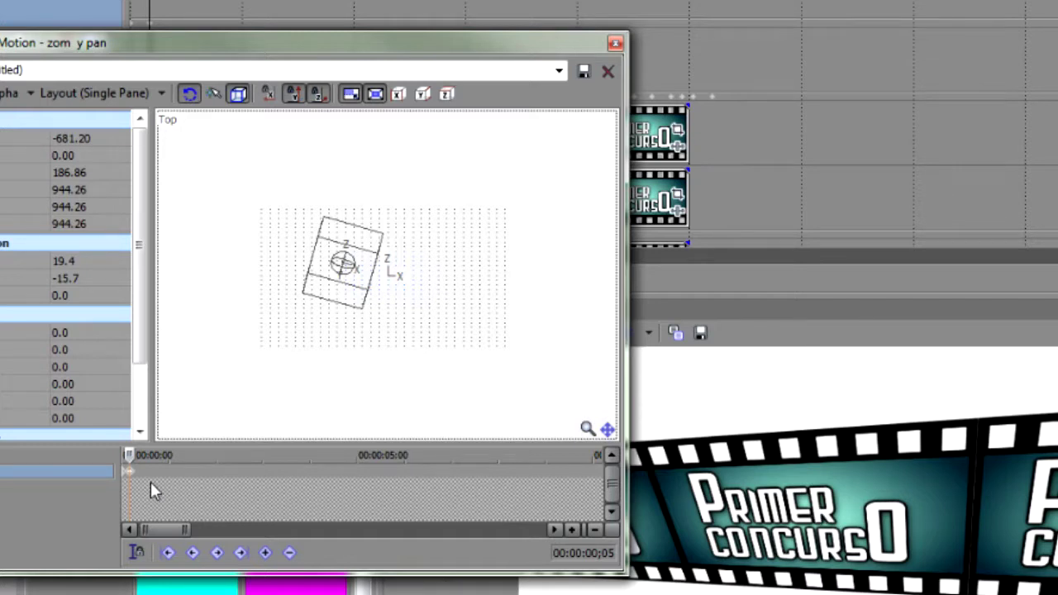
# Step: Add a holding position keyframe at 00:00:02;05 in the parent track motion
pyautogui.click(592, 560)
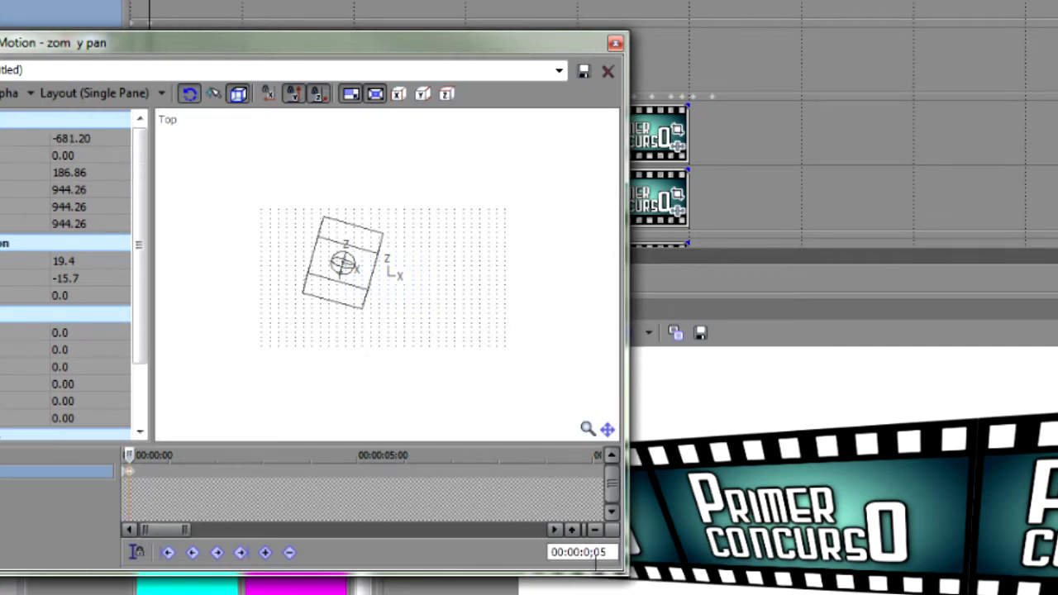
pyautogui.write('2')
pyautogui.press('Return')
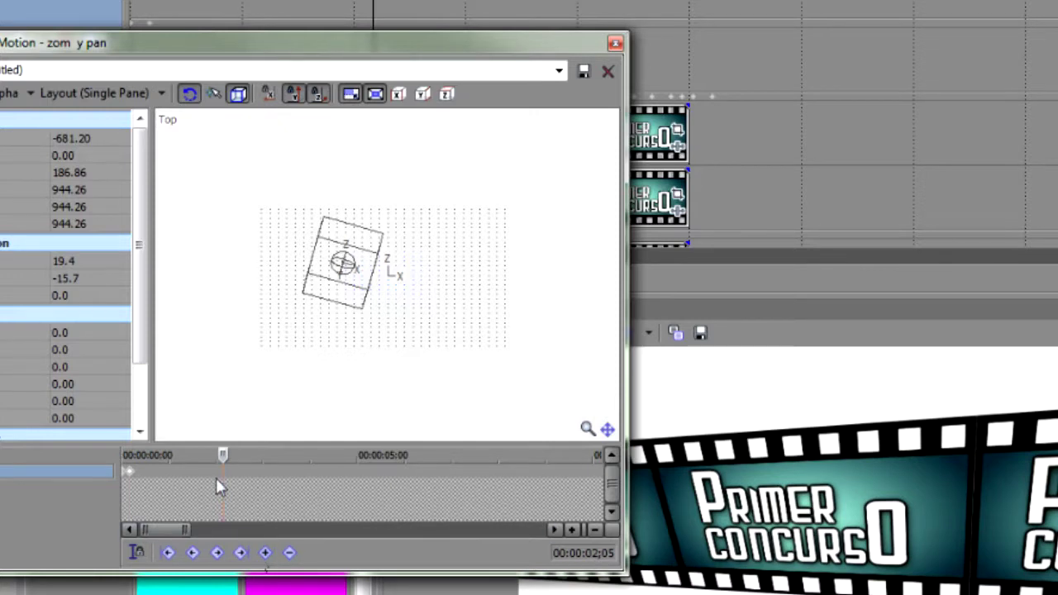
# Step: At 00:00:02;11, slide the parent track out of frame to about X -5,400.02 and Z 1,511.02, and close the motion window
pyautogui.moveTo(221, 456)
pyautogui.mouseDown()
pyautogui.moveTo(141, 456)
pyautogui.moveTo(227, 457)
pyautogui.mouseUp()
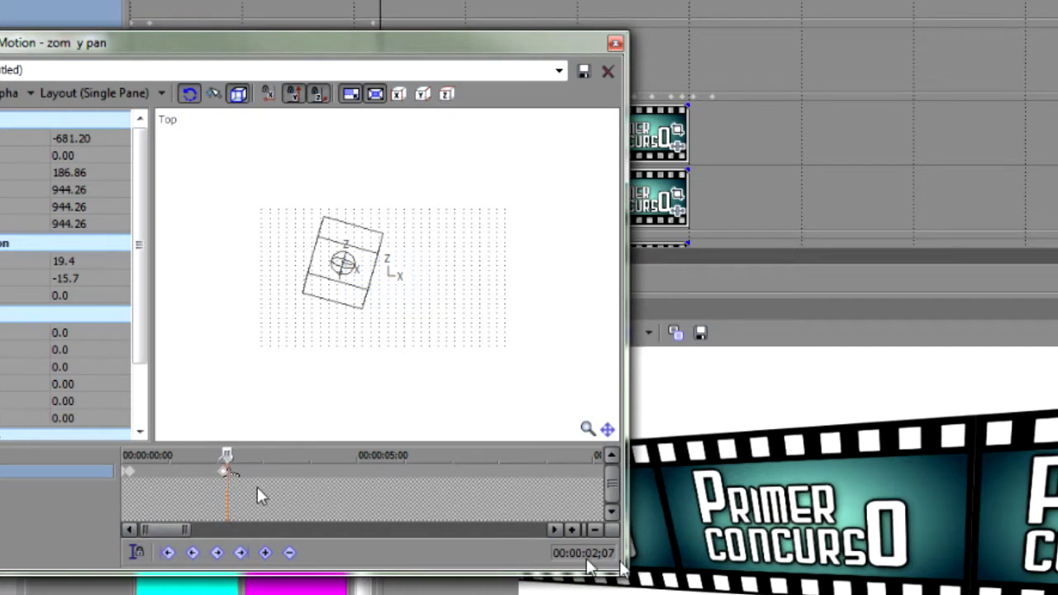
pyautogui.click(229, 457)
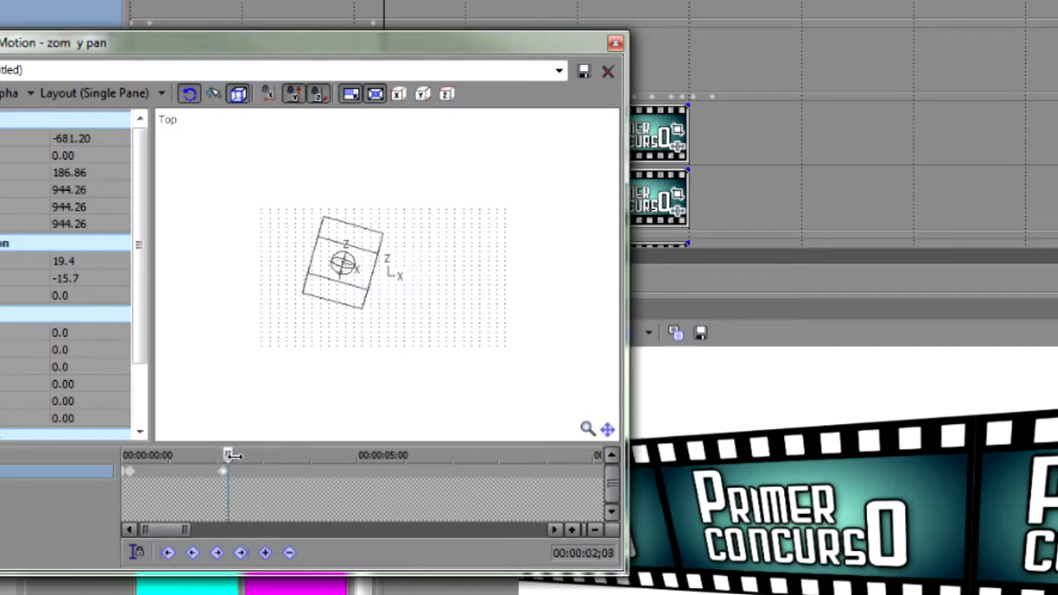
pyautogui.moveTo(231, 456); pyautogui.dragTo(233, 456)
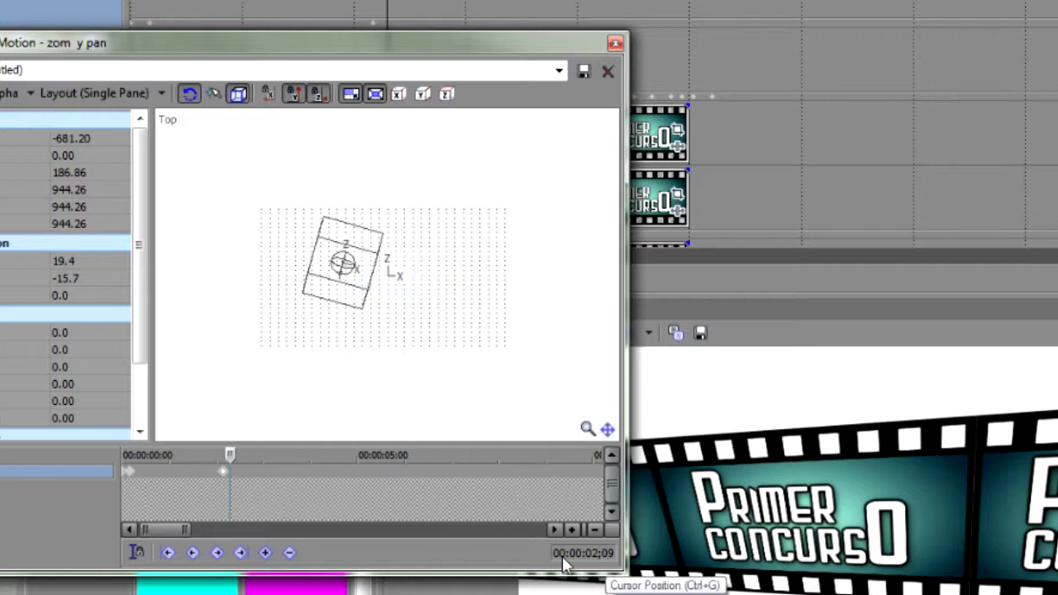
pyautogui.moveTo(230, 456); pyautogui.dragTo(232, 455)
pyautogui.press('Right')
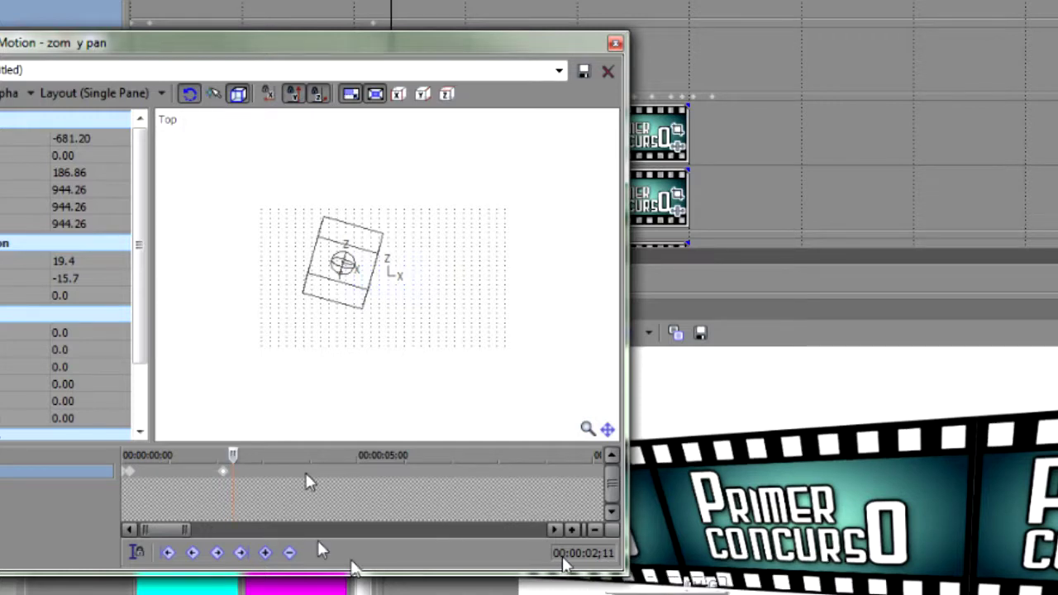
pyautogui.click(330, 310)
pyautogui.moveTo(330, 310); pyautogui.dragTo(7, 182)
pyautogui.moveTo(57, 212); pyautogui.dragTo(27, 196)
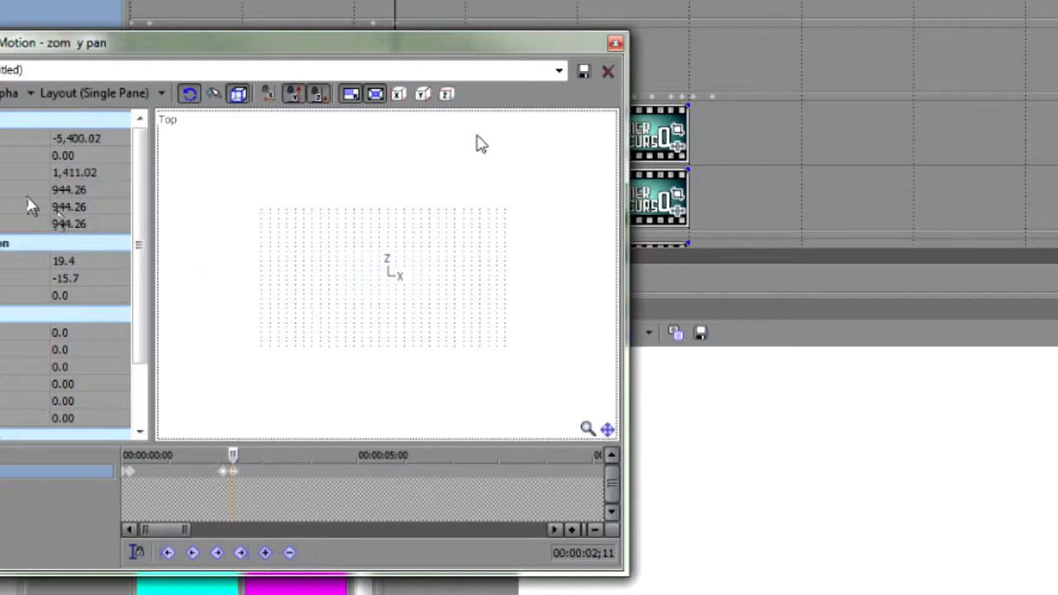
pyautogui.click(615, 42)
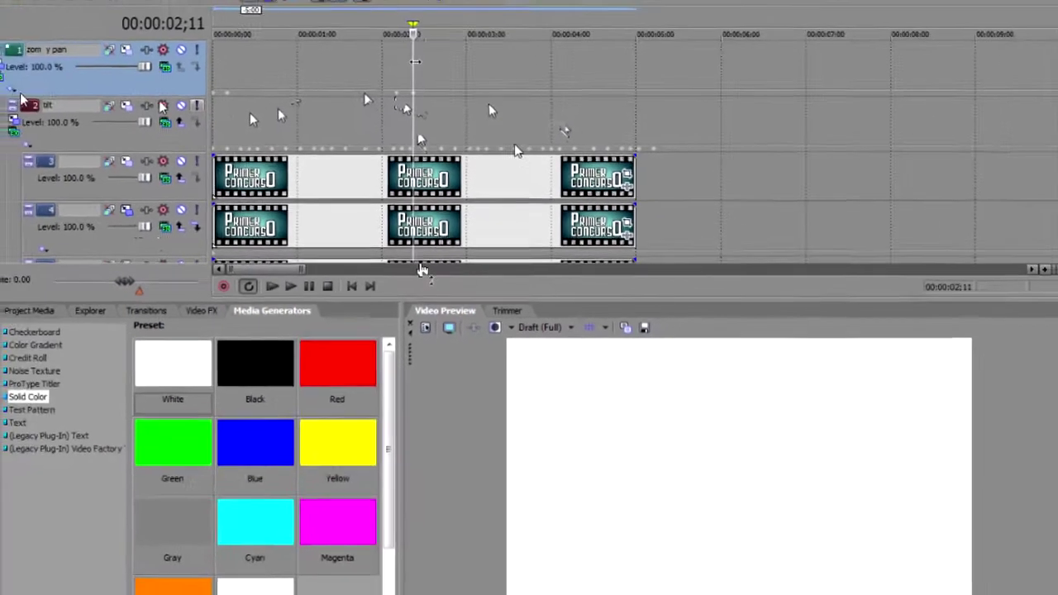
# Step: Move the last two keyframes of the zoom and pan parent motion to the end of the clips, just before 5 seconds
pyautogui.click(38, 102)
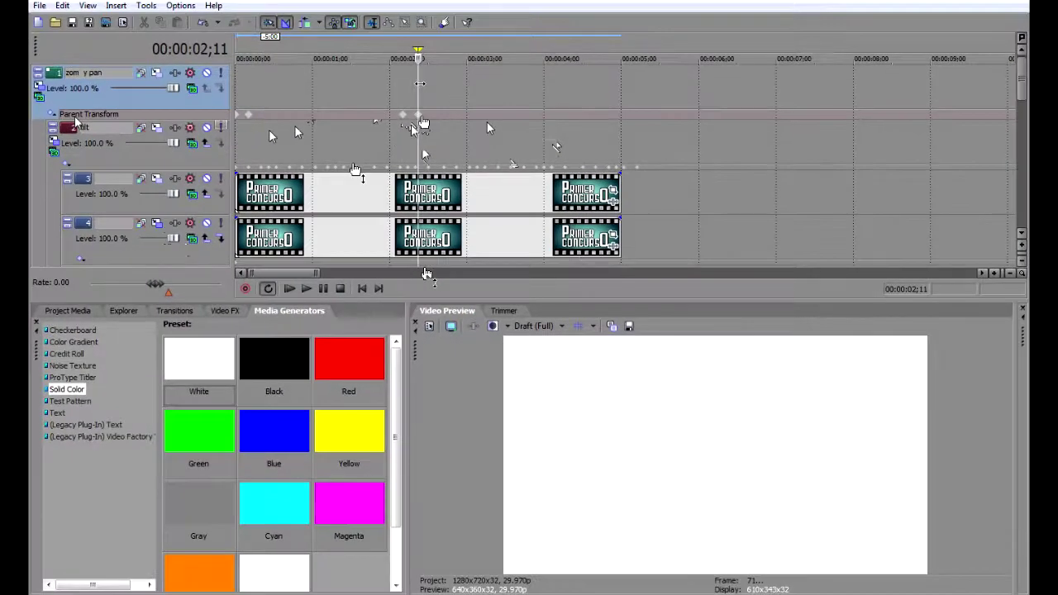
pyautogui.moveTo(421, 110); pyautogui.dragTo(400, 111)
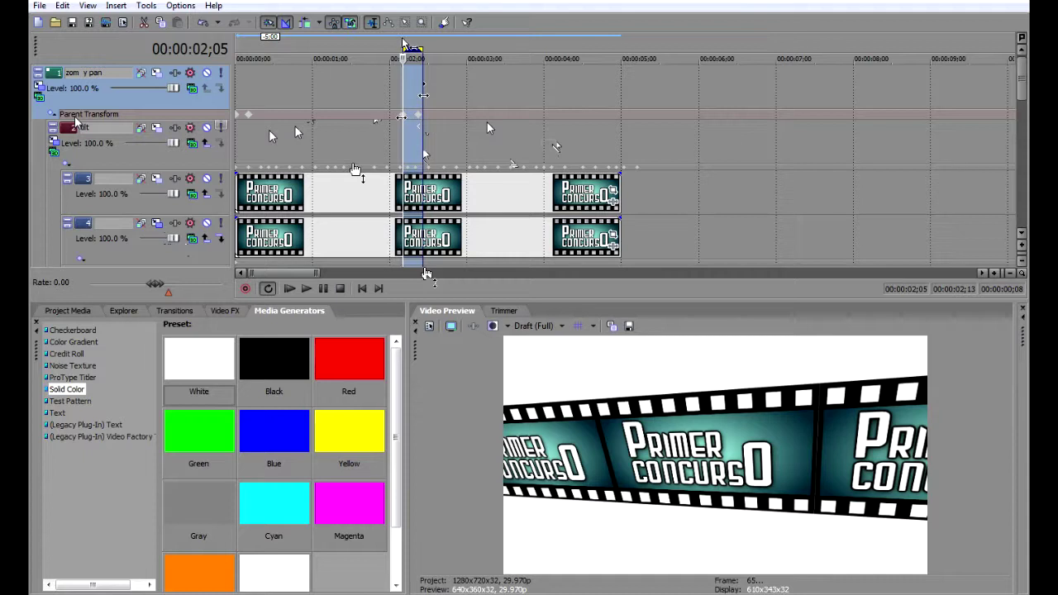
pyautogui.click(452, 89)
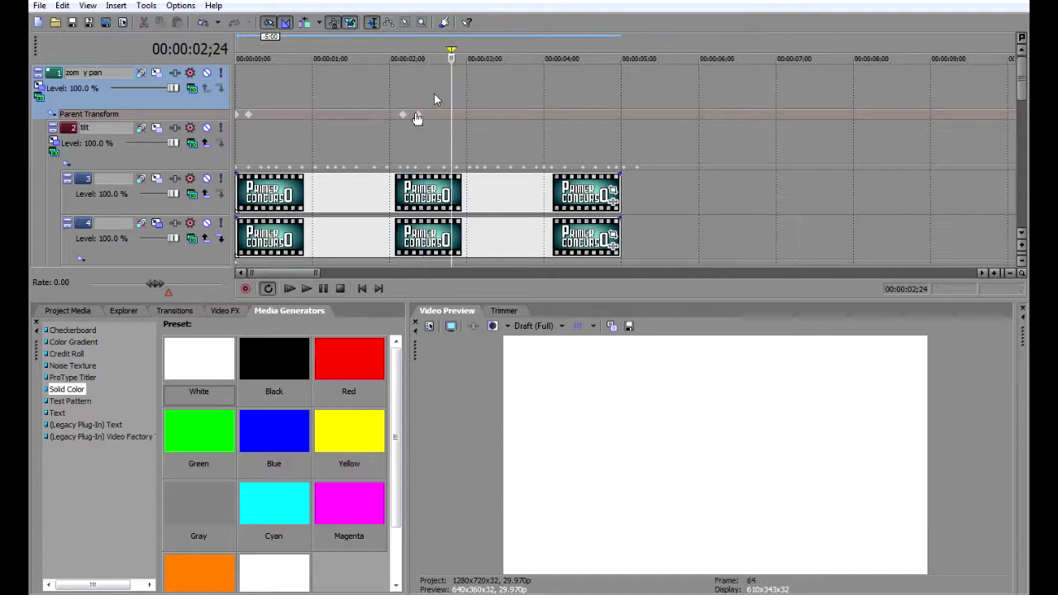
pyautogui.doubleClick(417, 115)
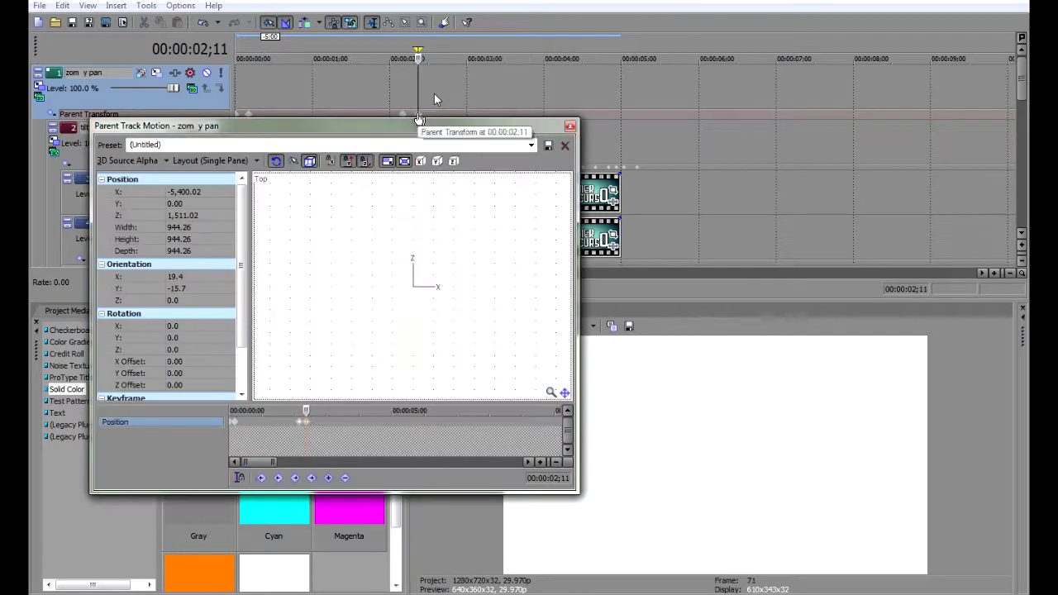
pyautogui.click(300, 423)
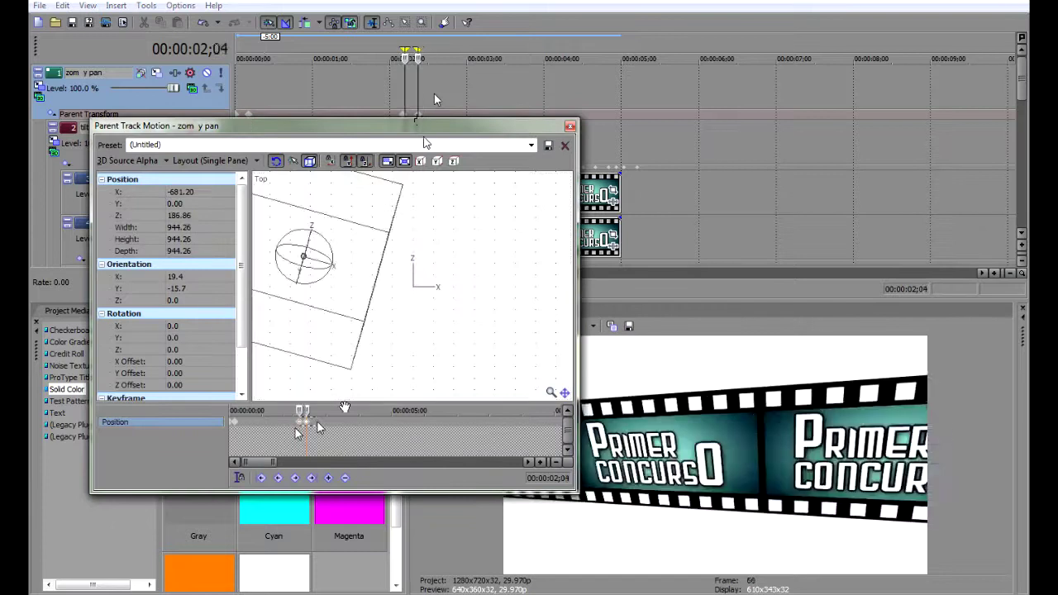
pyautogui.click(292, 428)
pyautogui.moveTo(306, 427); pyautogui.dragTo(389, 429)
pyautogui.click(569, 125)
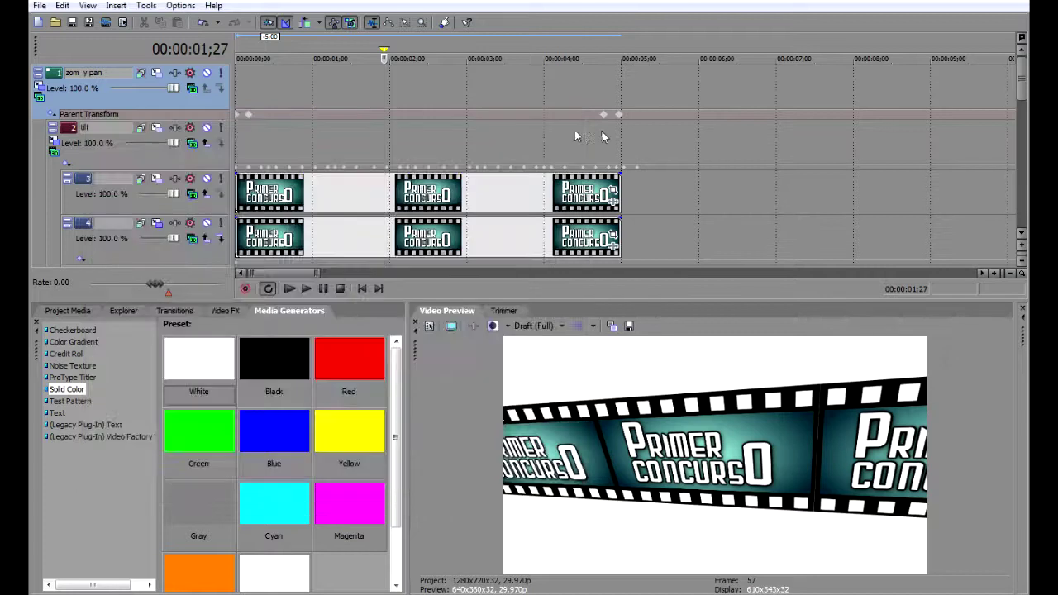
# Step: Play the project from the start to check how the film strip enters and leaves the frame
pyautogui.click(361, 290)
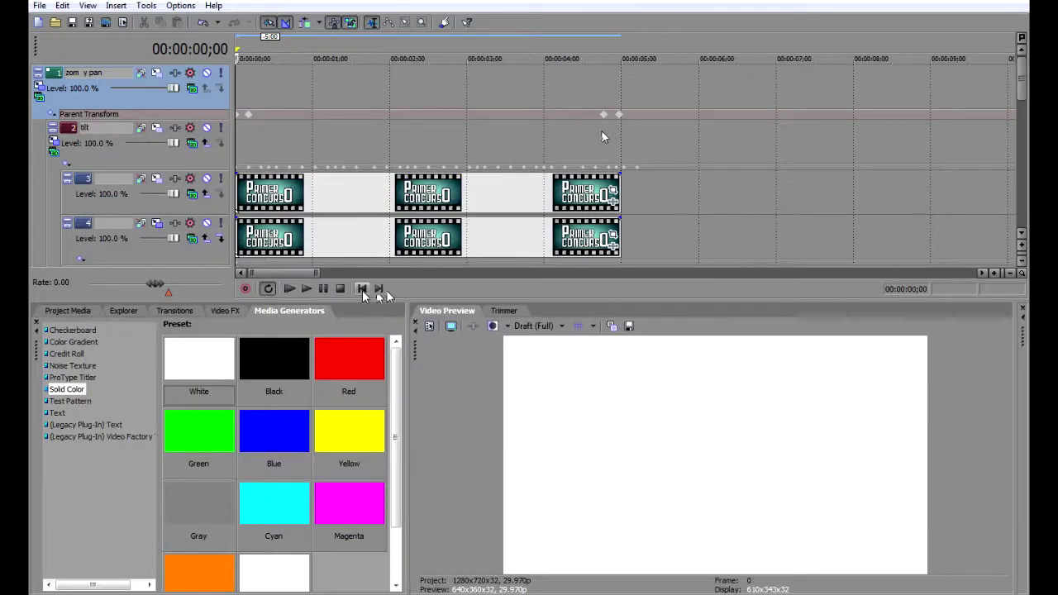
pyautogui.press('space')
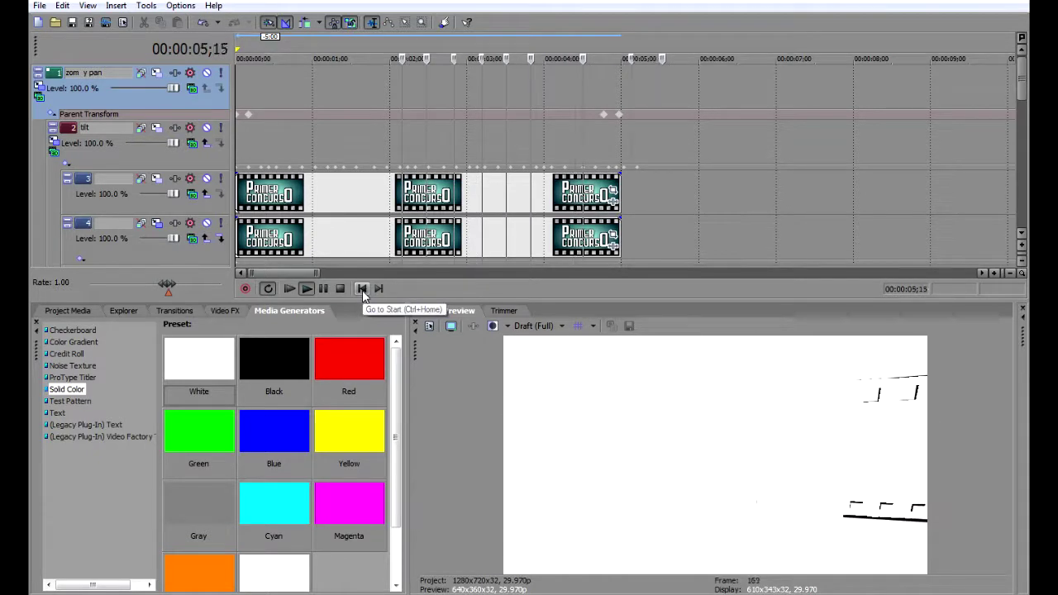
pyautogui.press('space')
# Step: Lengthen the strip's entry and exit by moving the second parent-motion keyframe slightly later and the third slightly earlier
pyautogui.click(290, 143)
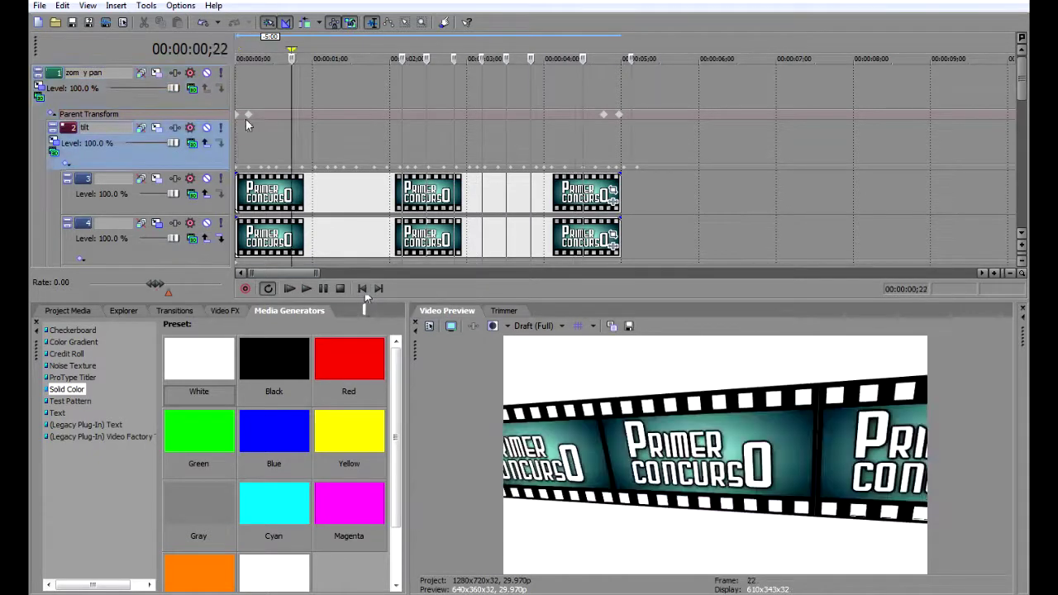
pyautogui.doubleClick(250, 118)
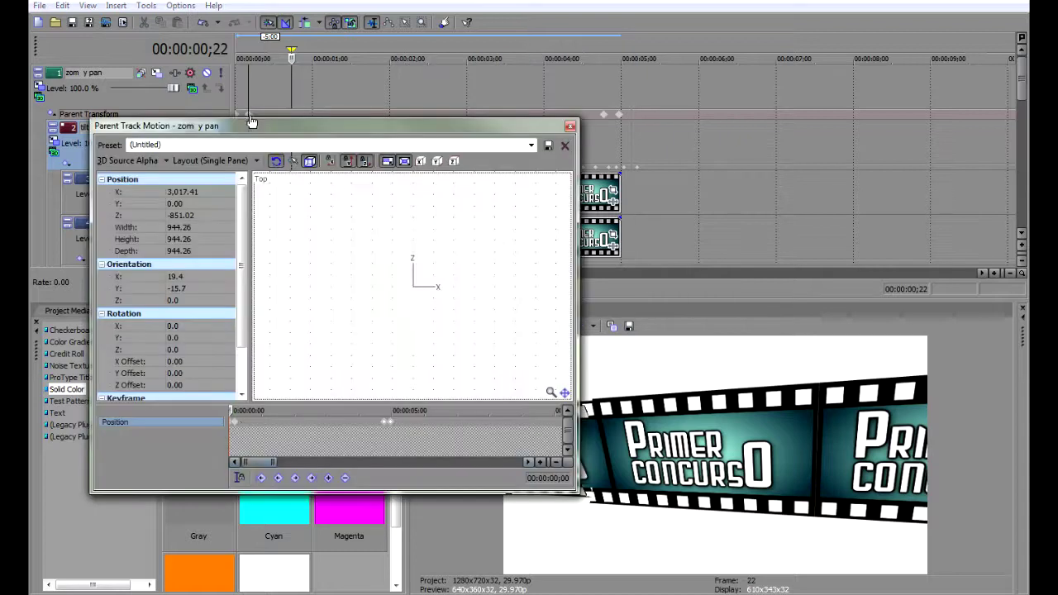
pyautogui.click(240, 427)
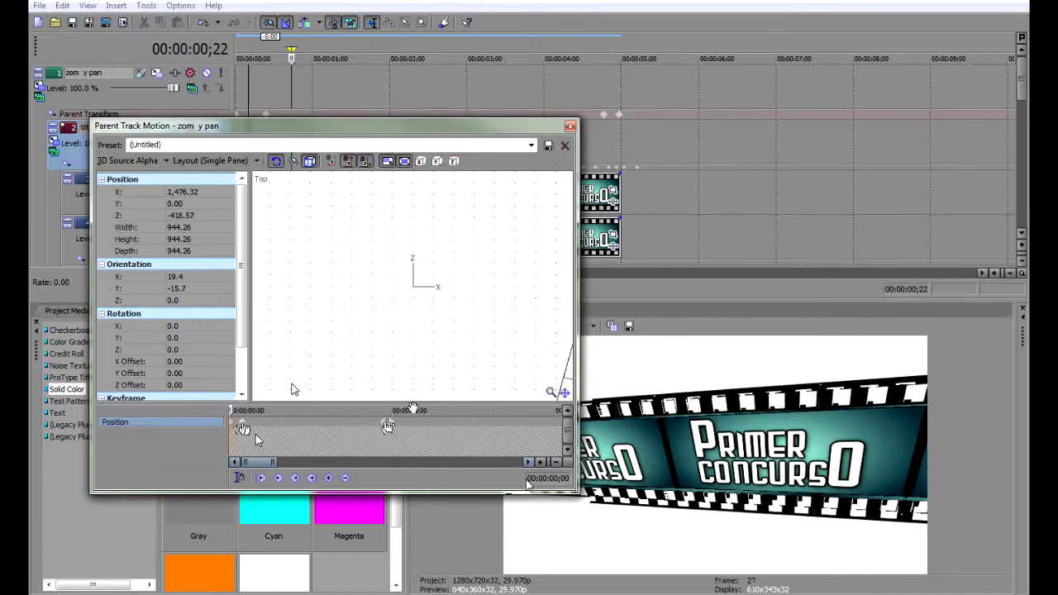
pyautogui.click(257, 440)
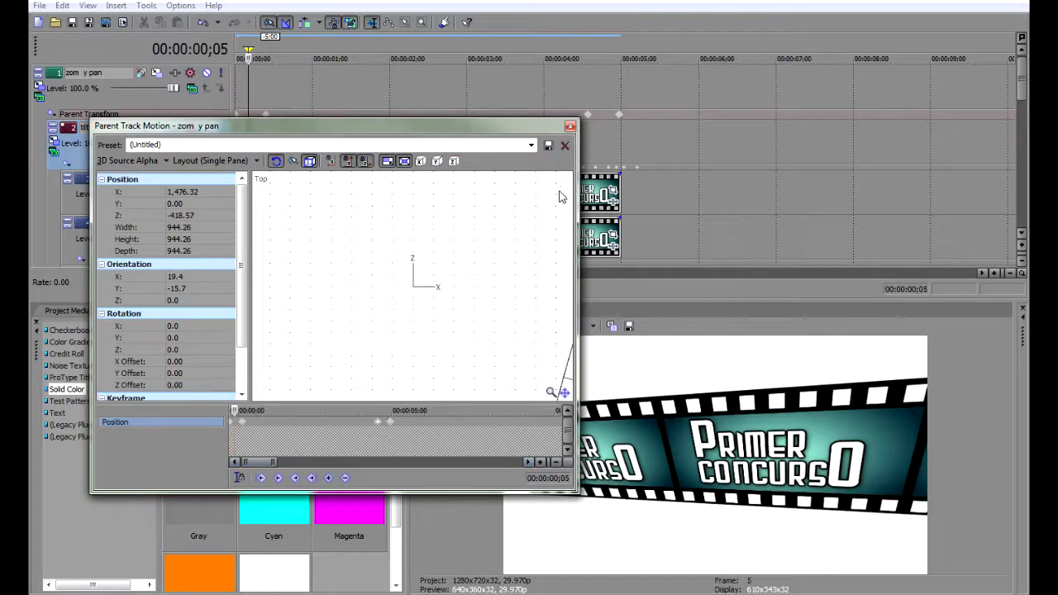
pyautogui.click(570, 125)
# Step: Play the animation again from the start to review the slower entry and exit
pyautogui.click(365, 288)
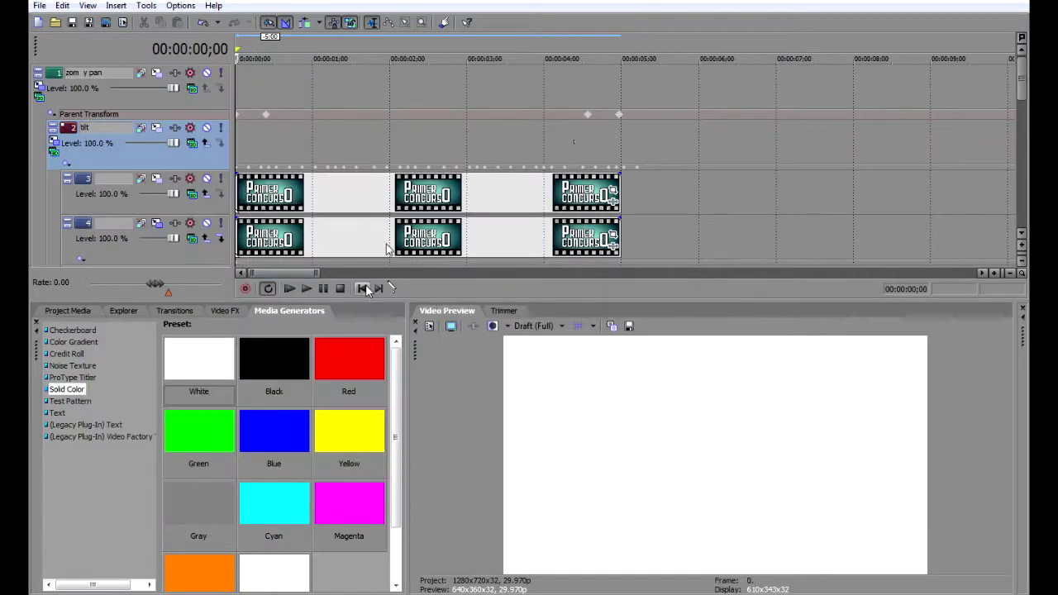
pyautogui.press('space')
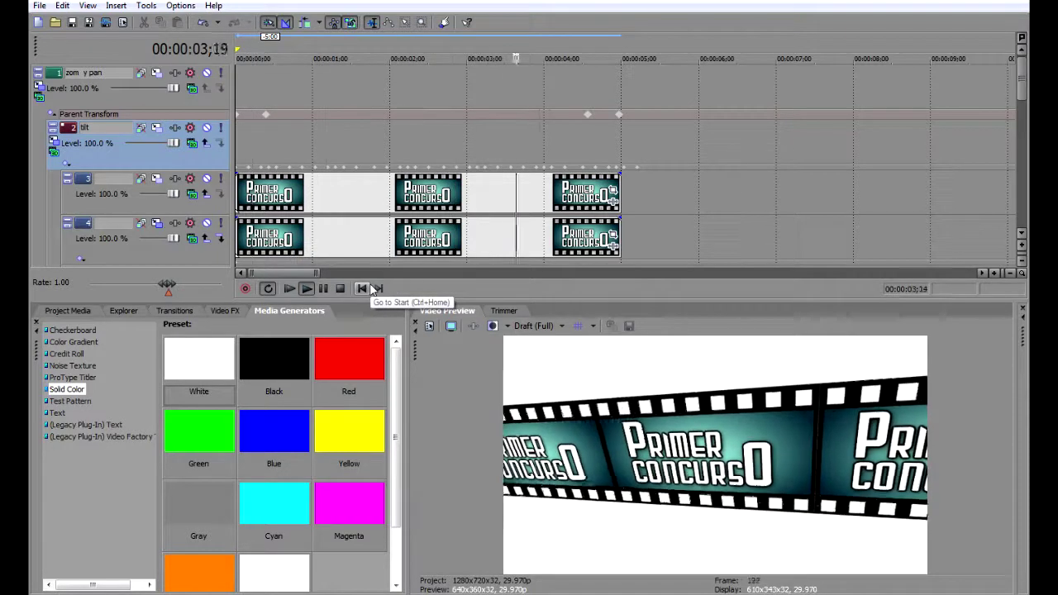
pyautogui.click(376, 288)
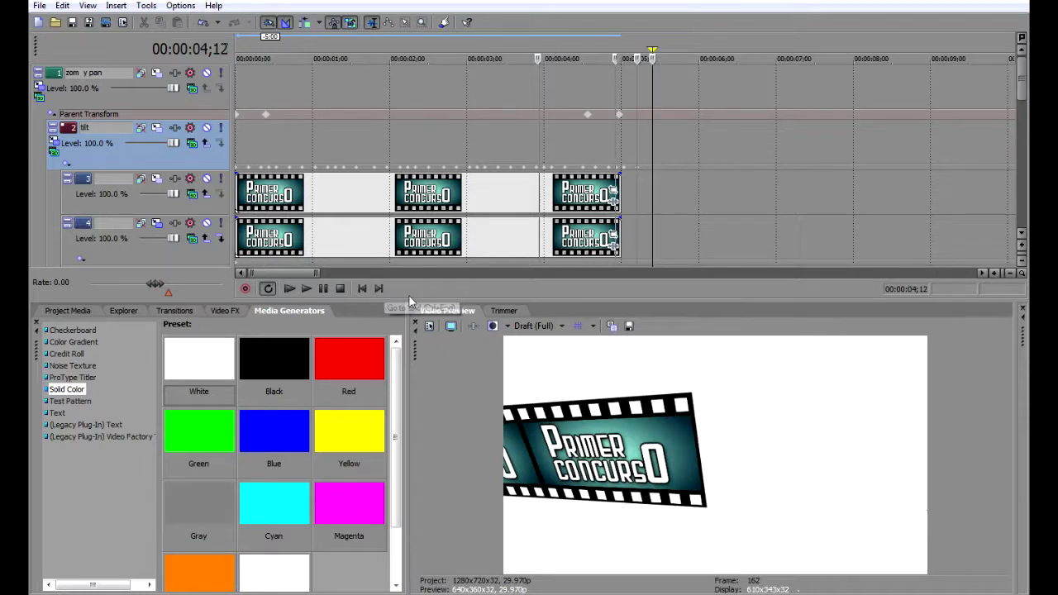
# Step: Enlarge the timeline area and minimize the film strip clip tracks from 12 up to 4
pyautogui.moveTo(411, 300); pyautogui.dragTo(412, 436)
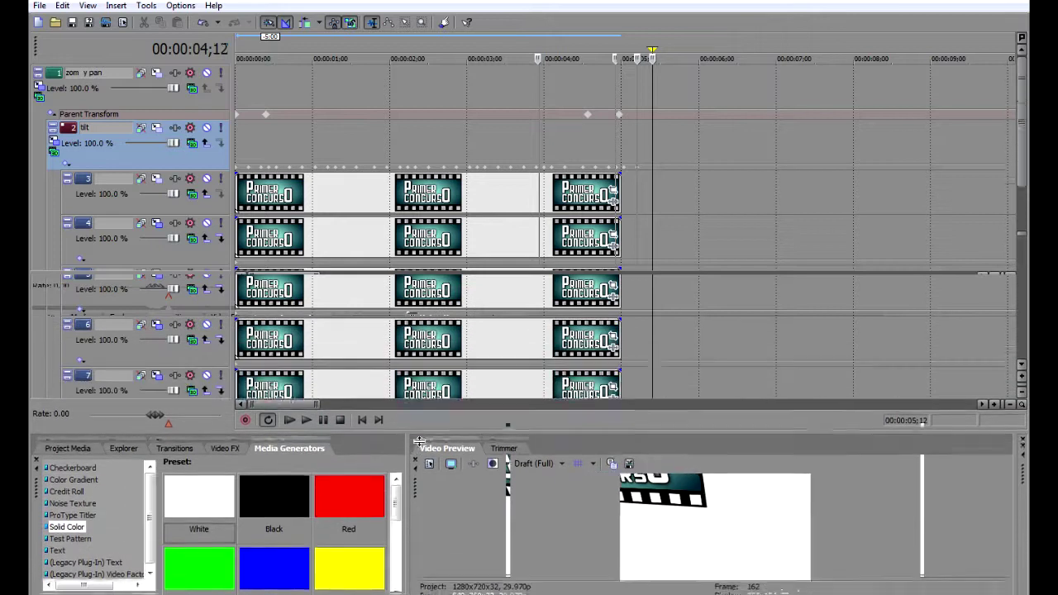
pyautogui.moveTo(1020, 163); pyautogui.dragTo(1023, 307)
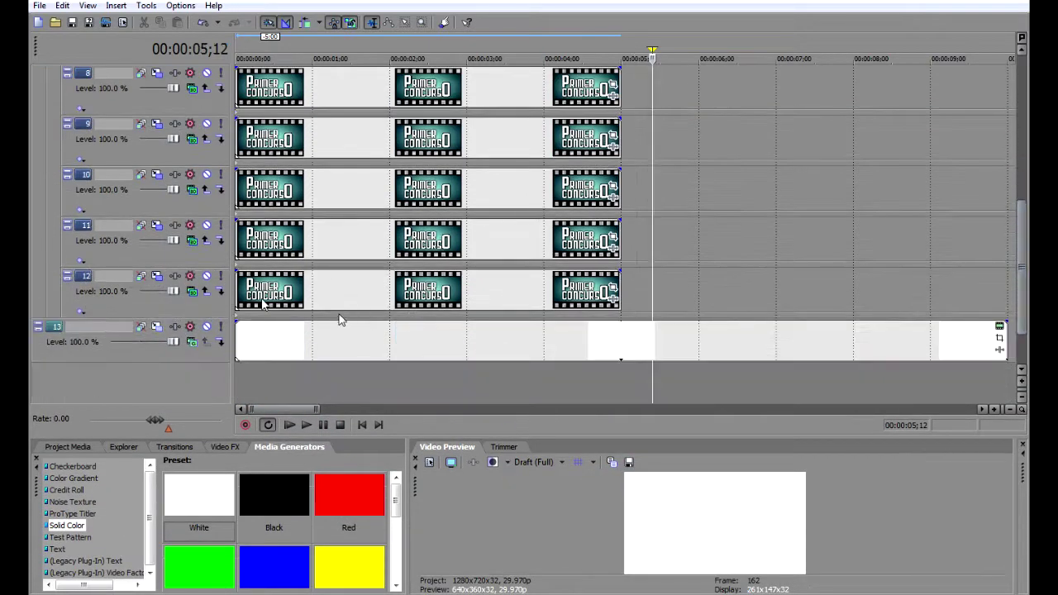
pyautogui.click(213, 316)
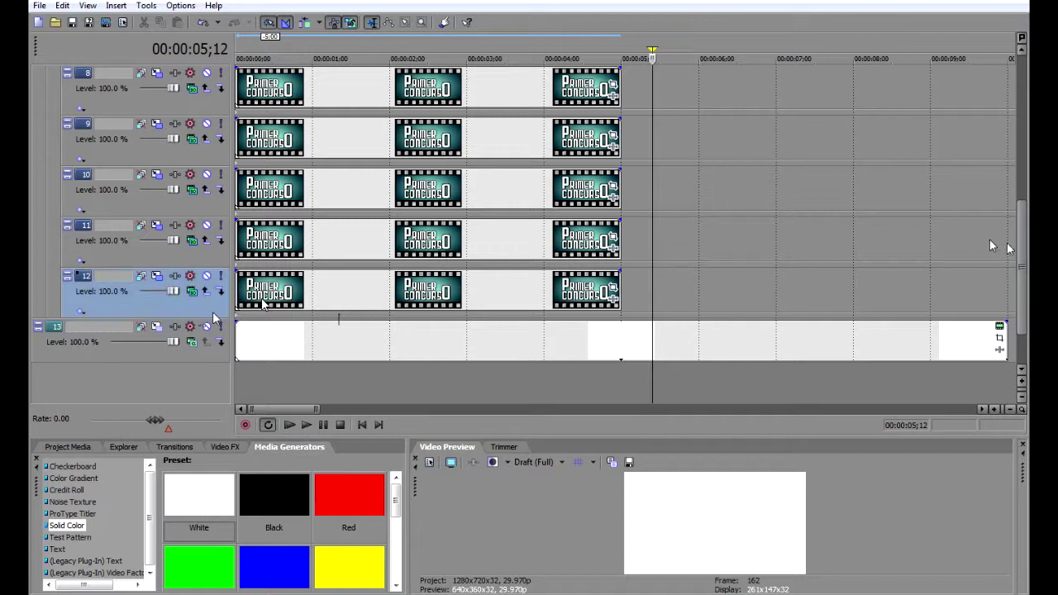
pyautogui.click(67, 276)
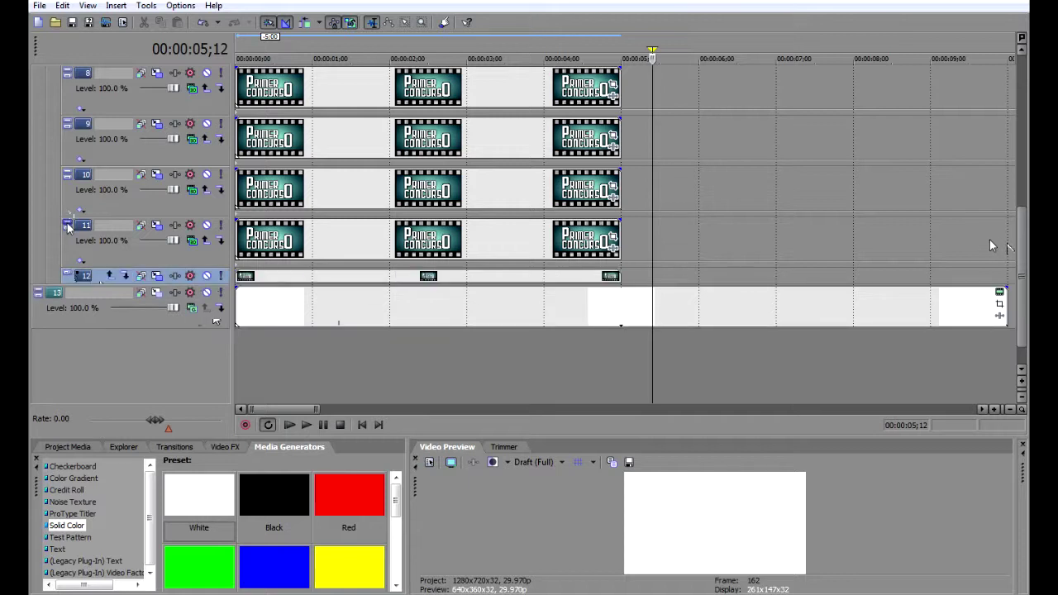
pyautogui.click(68, 225)
pyautogui.click(69, 174)
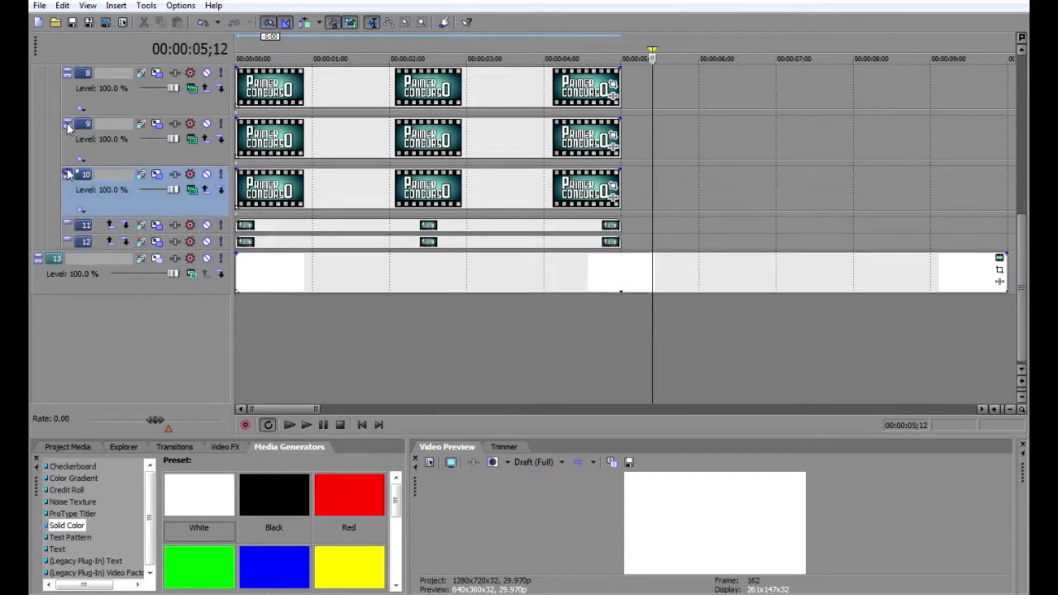
pyautogui.click(68, 174)
pyautogui.click(67, 192)
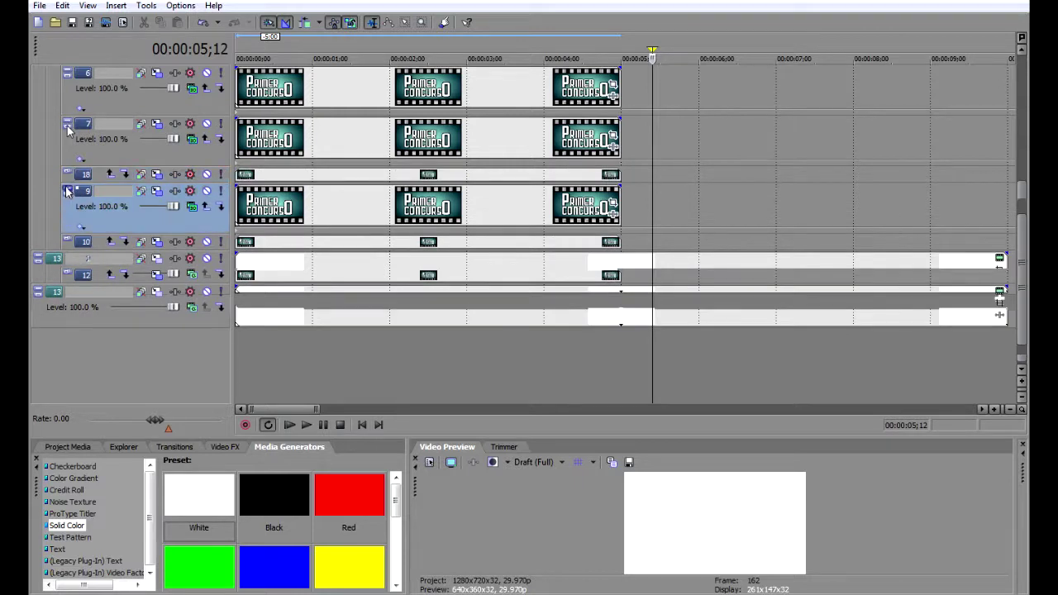
pyautogui.click(68, 124)
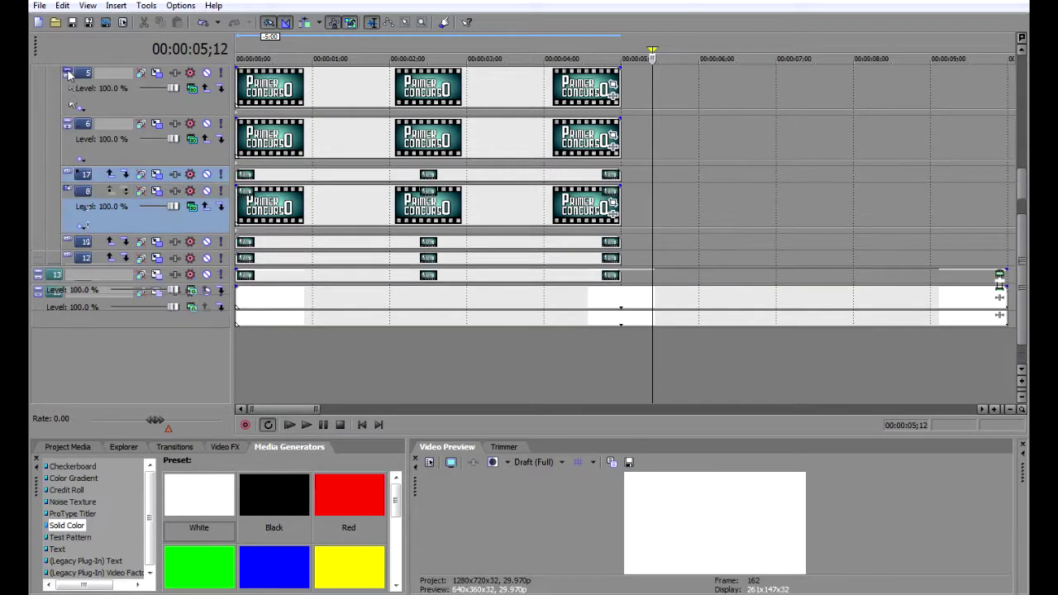
pyautogui.click(69, 73)
pyautogui.click(68, 76)
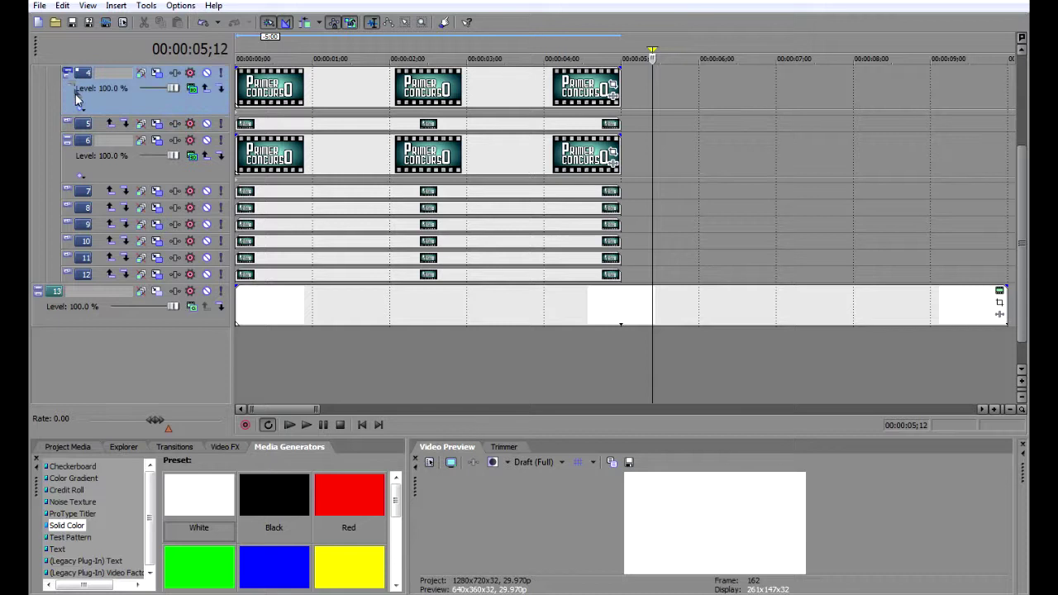
pyautogui.click(68, 141)
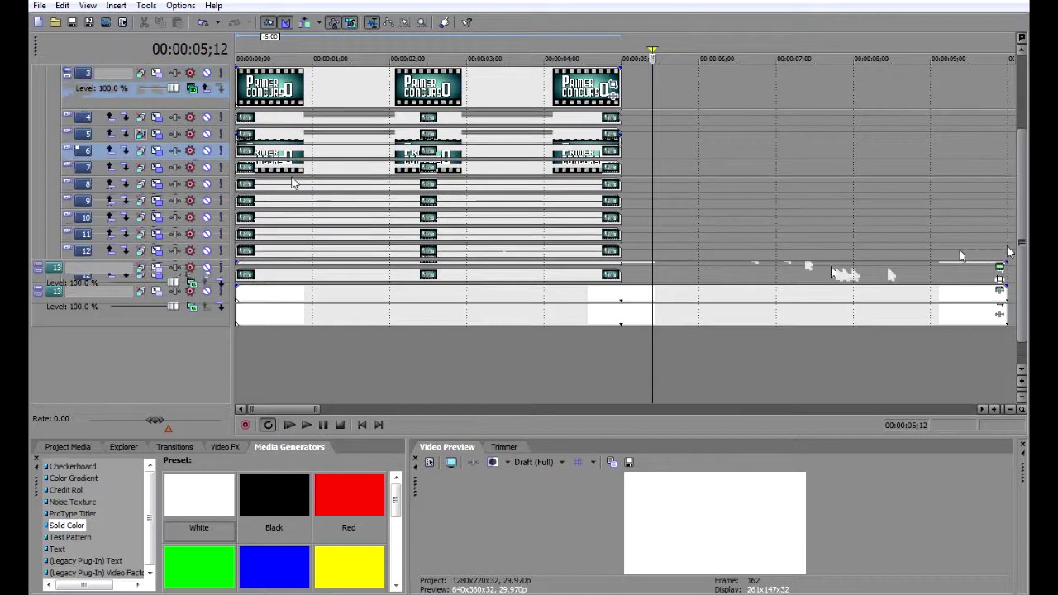
# Step: Minimize clip track 3 and the tilt parent track, then reduce the timeline area to enlarge the video preview
pyautogui.moveTo(1021, 243); pyautogui.dragTo(1021, 191)
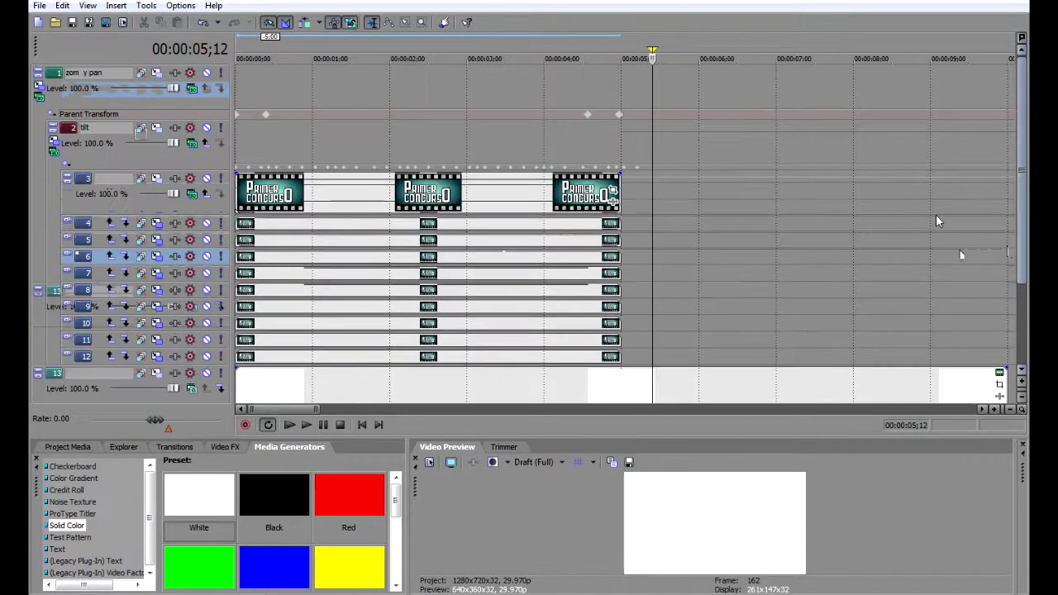
pyautogui.click(66, 180)
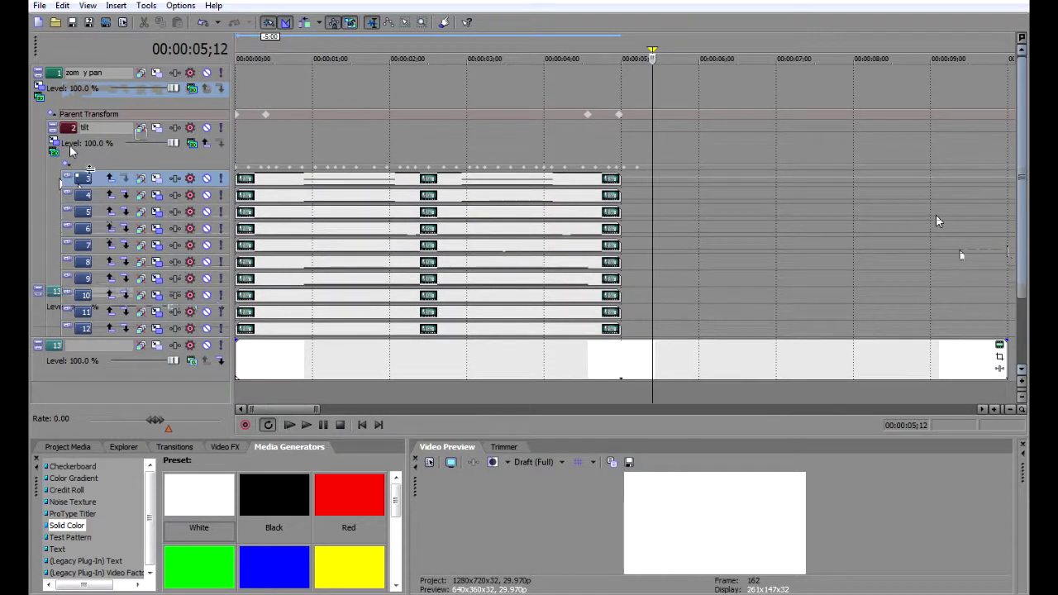
pyautogui.click(53, 128)
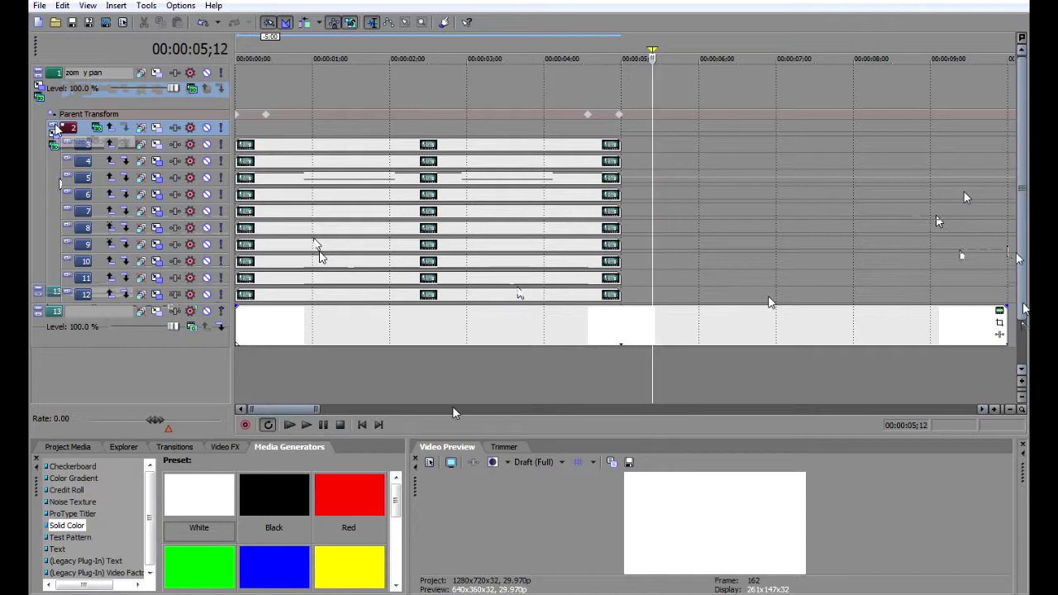
pyautogui.moveTo(372, 438); pyautogui.dragTo(291, 397)
# Step: Delete the white solid color background track 13 and play the strip animation without it
pyautogui.click(157, 341)
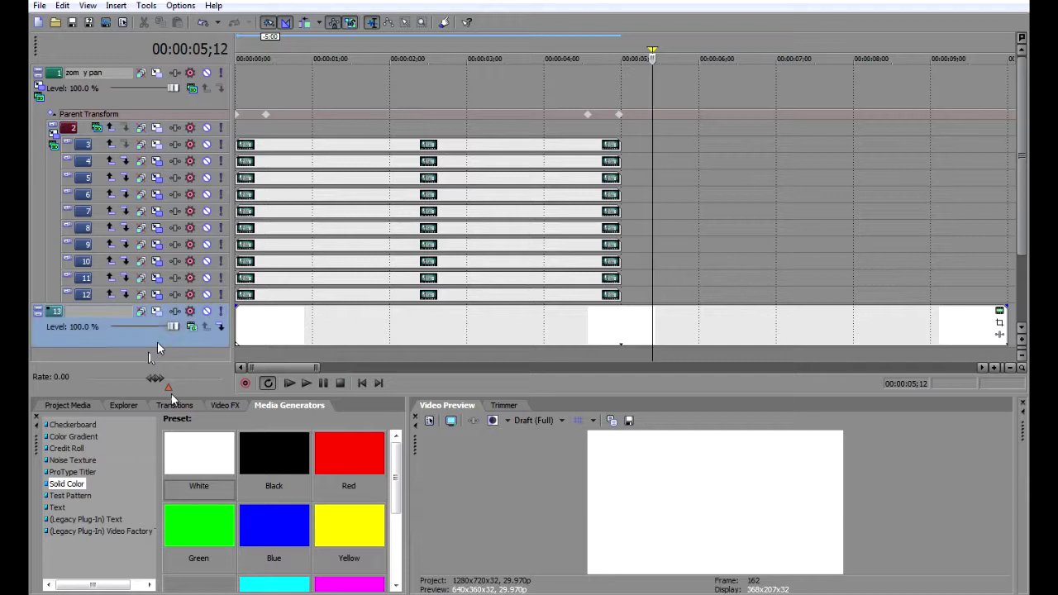
pyautogui.click(323, 86)
pyautogui.moveTo(324, 88); pyautogui.dragTo(365, 153)
pyautogui.press('space')
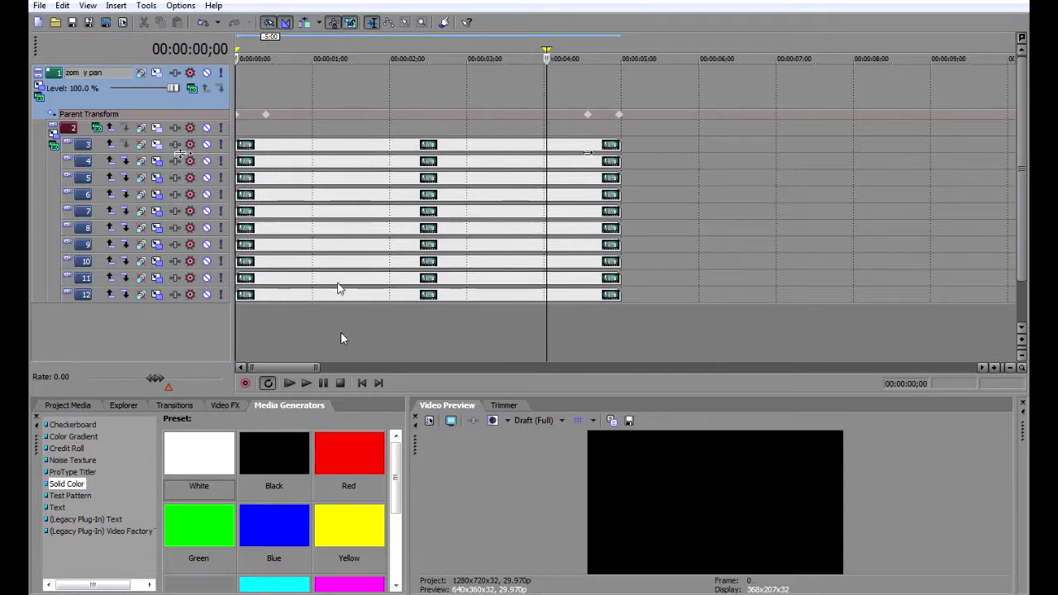
# Step: Set up a Video for Windows (*.avi) render named 01 tira with the Default Template (uncompressed)
pyautogui.click(39, 5)
pyautogui.click(62, 105)
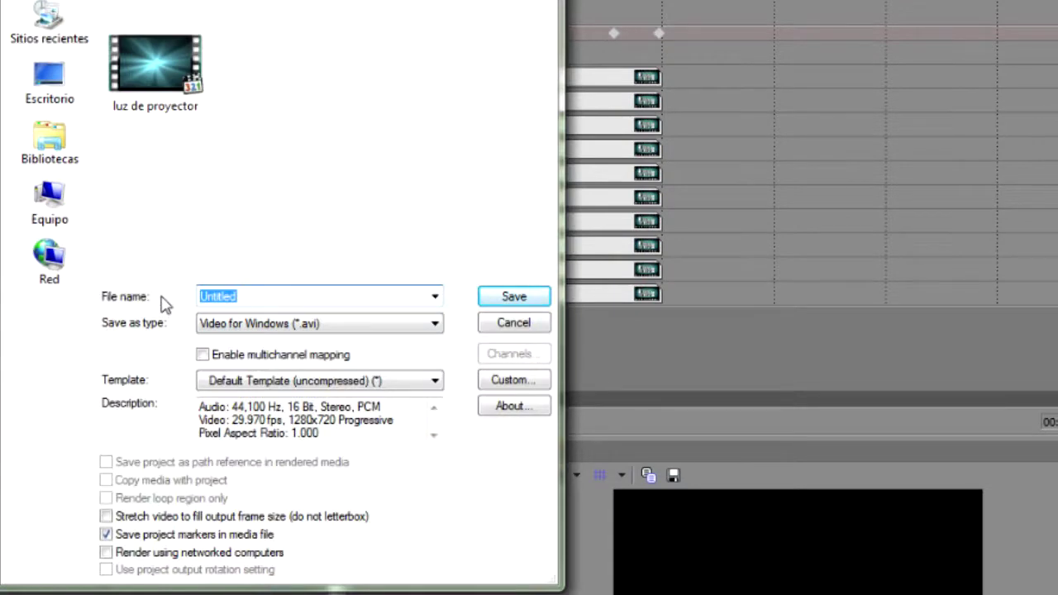
pyautogui.write('01 tira')
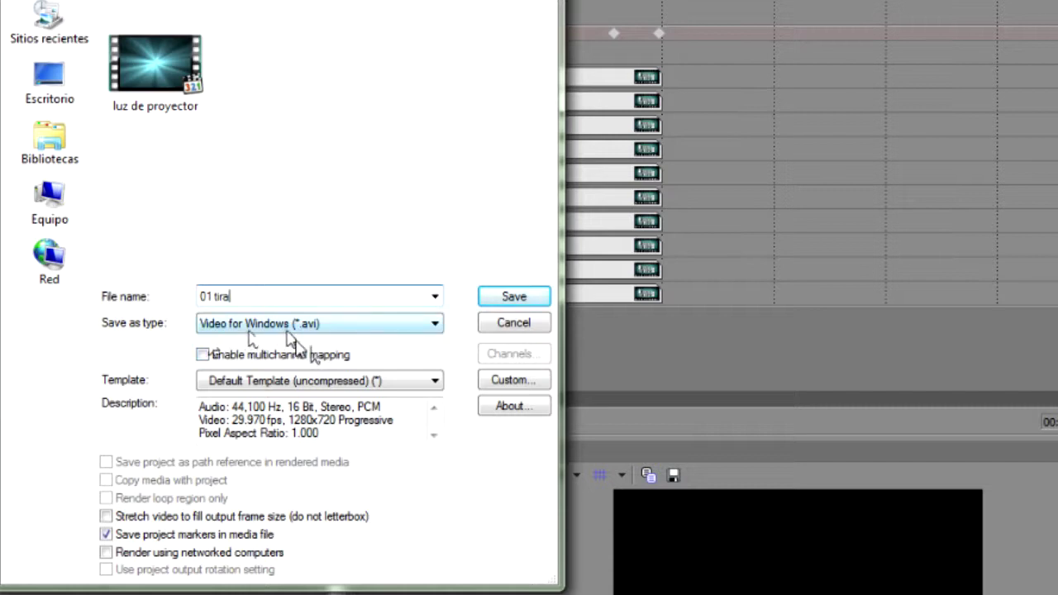
pyautogui.click(260, 381)
pyautogui.click(252, 393)
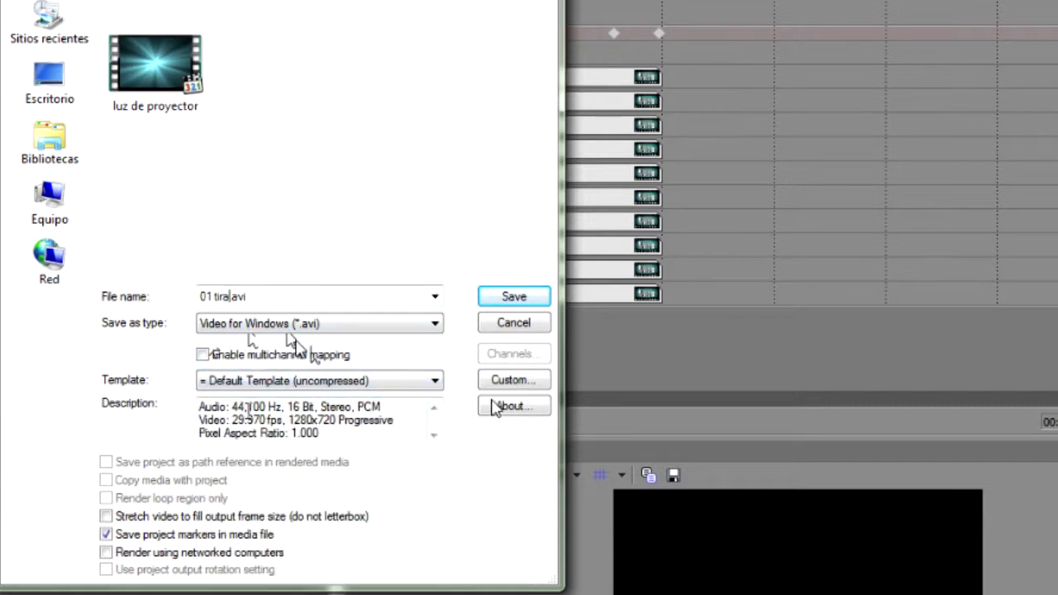
# Step: Make sure Render alpha channel is enabled in the custom video settings and start rendering 01 tira.avi
pyautogui.click(511, 380)
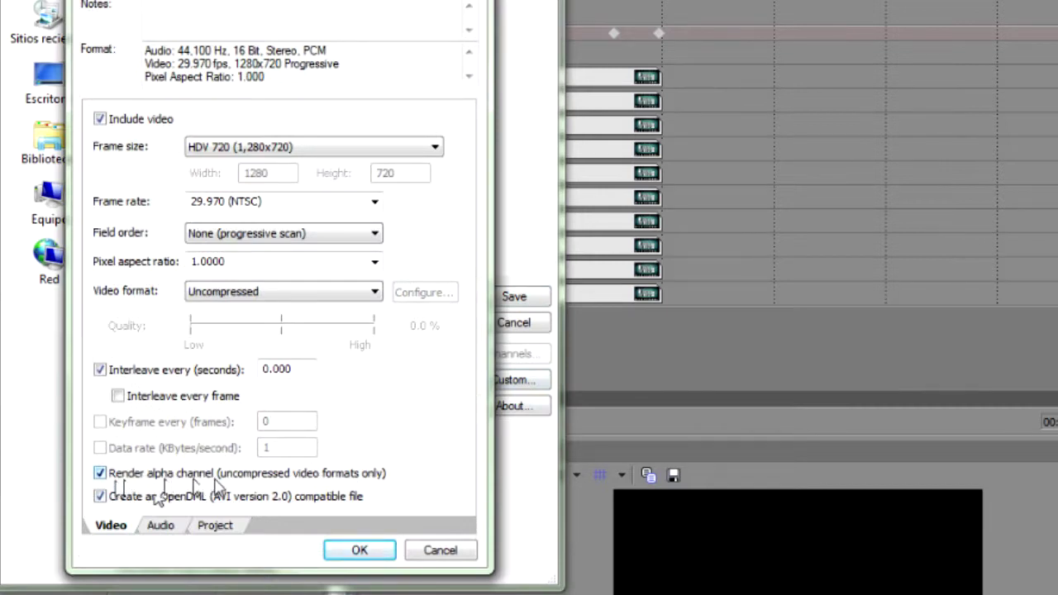
pyautogui.click(356, 552)
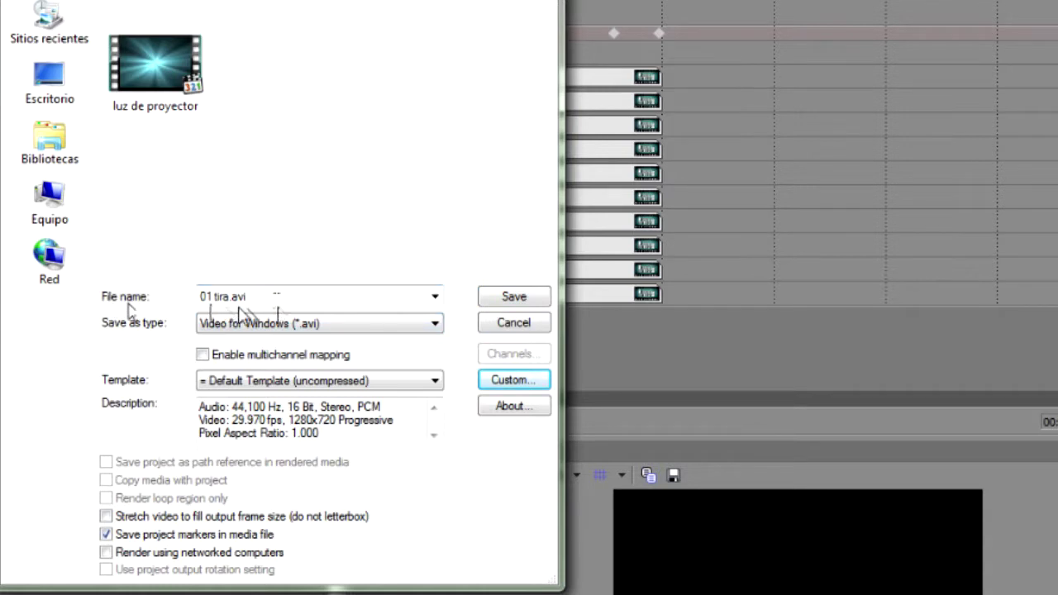
pyautogui.click(496, 300)
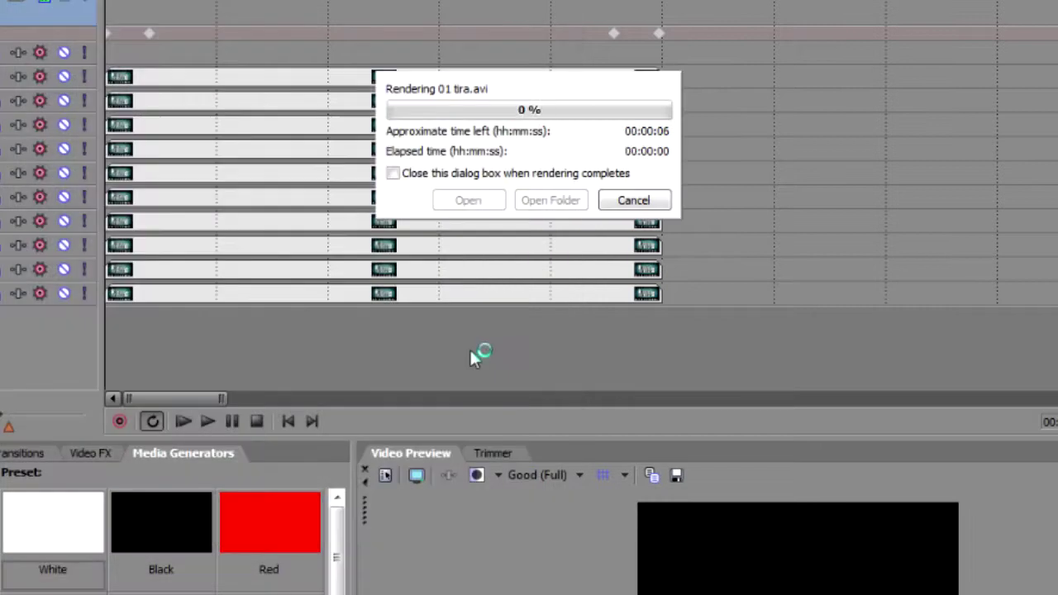